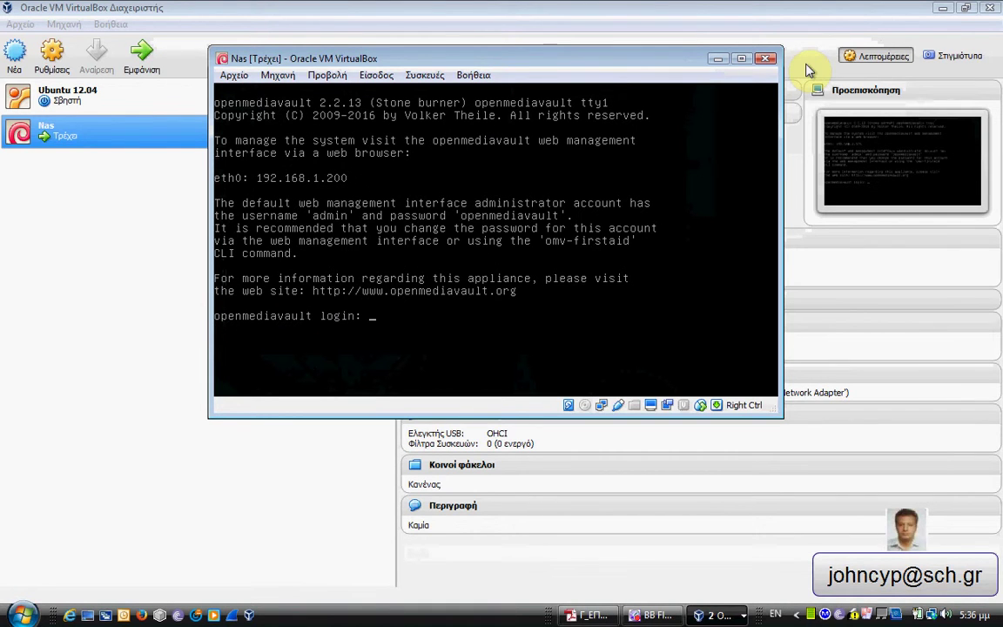
Log in to the NAS console as root, then enter 'admin' as the openmediavault web username.
text(root)
key(Return)
key(Return)
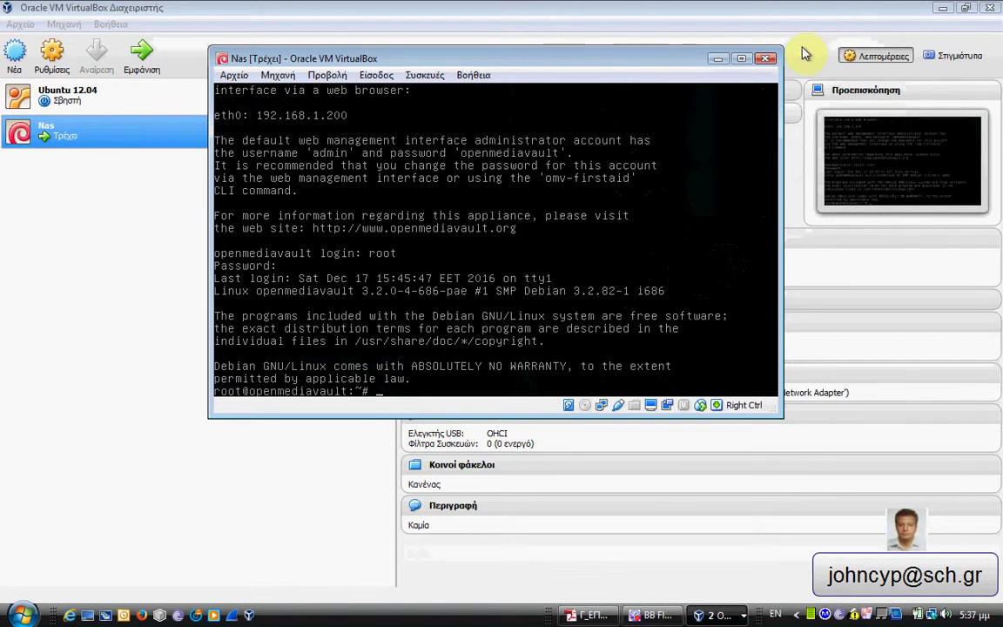
click(720, 59)
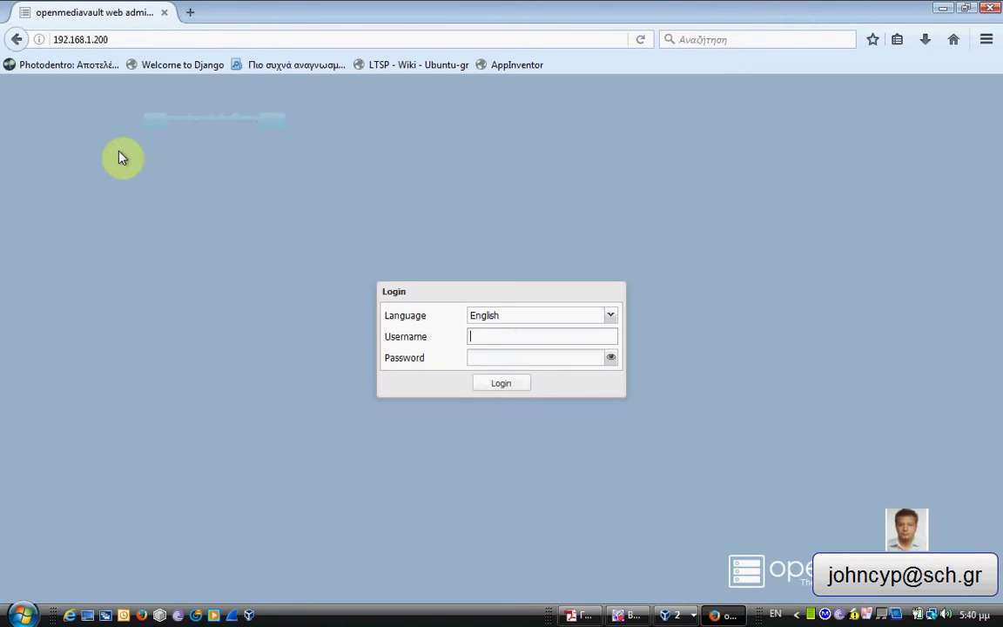
text(admin)
Log in to openmediavault with the administrator password and go to Services > SMB/CIFS.
click(493, 355)
text(****)
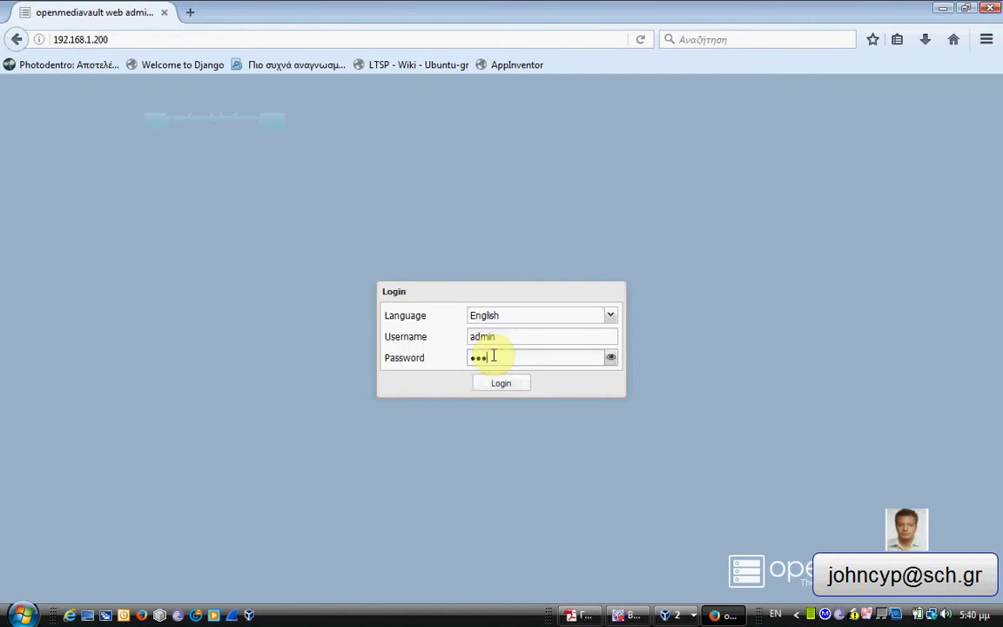
click(508, 388)
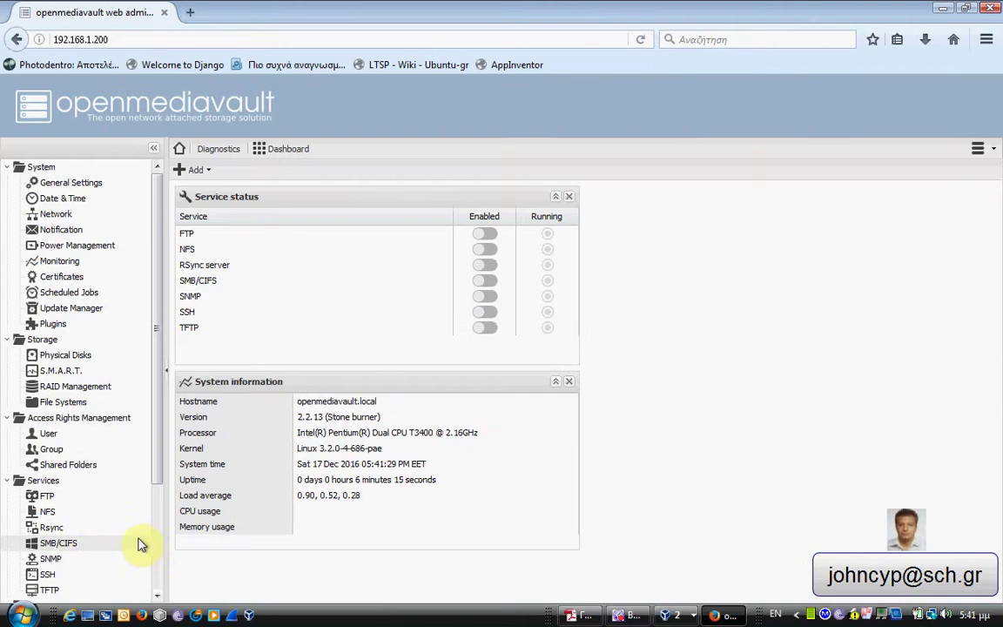
click(61, 543)
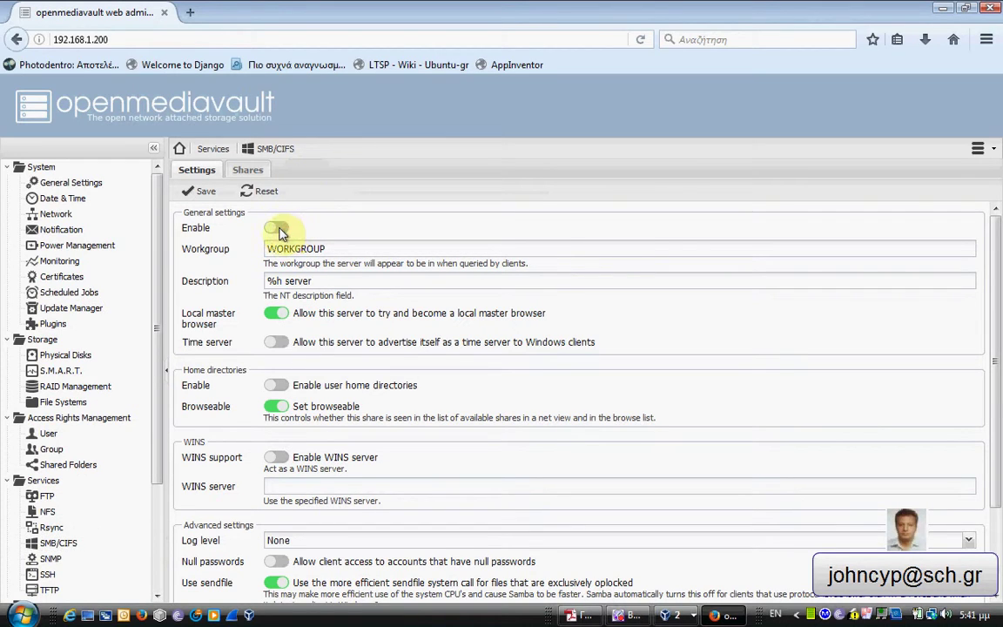
Enable the SMB/CIFS service, save it, and apply the configuration change.
click(278, 230)
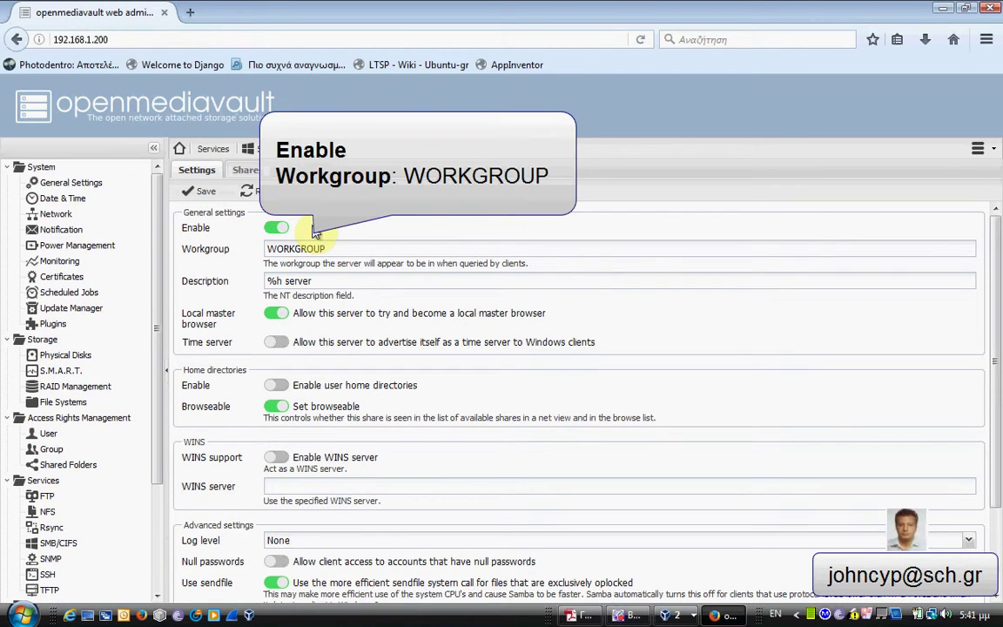
click(207, 193)
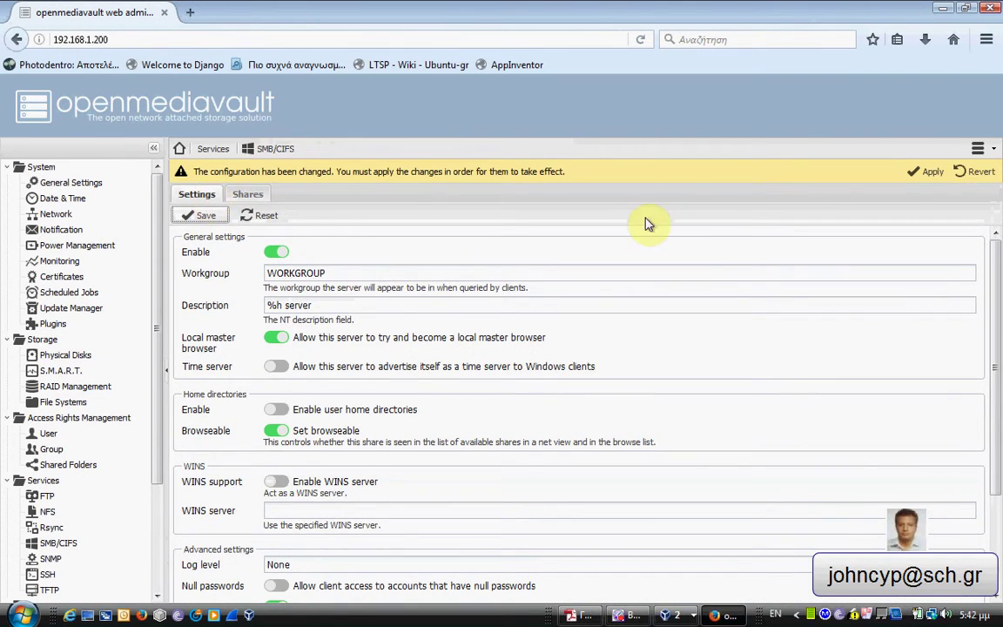
click(930, 174)
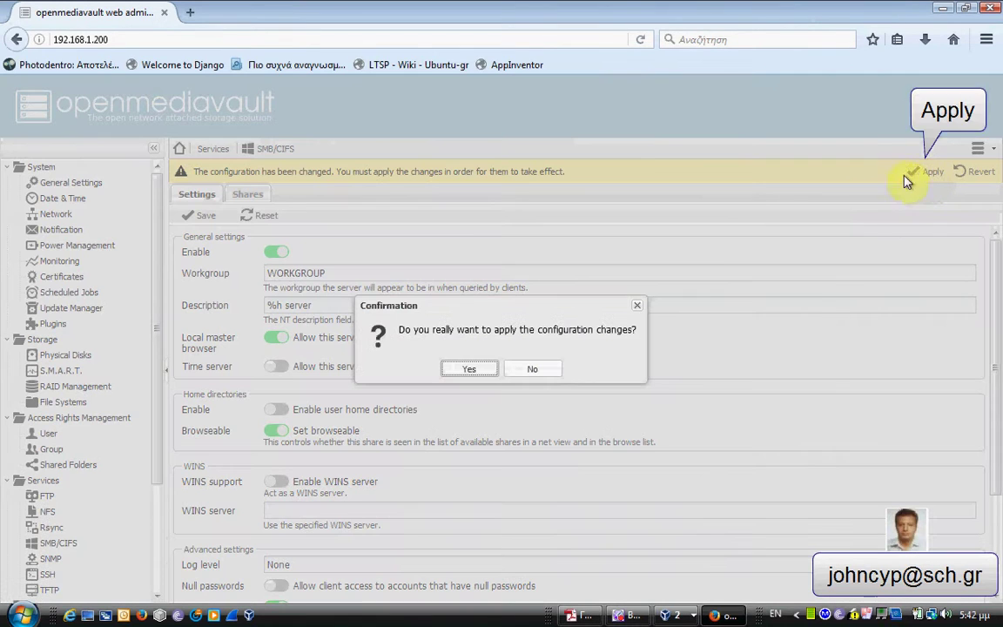
click(470, 369)
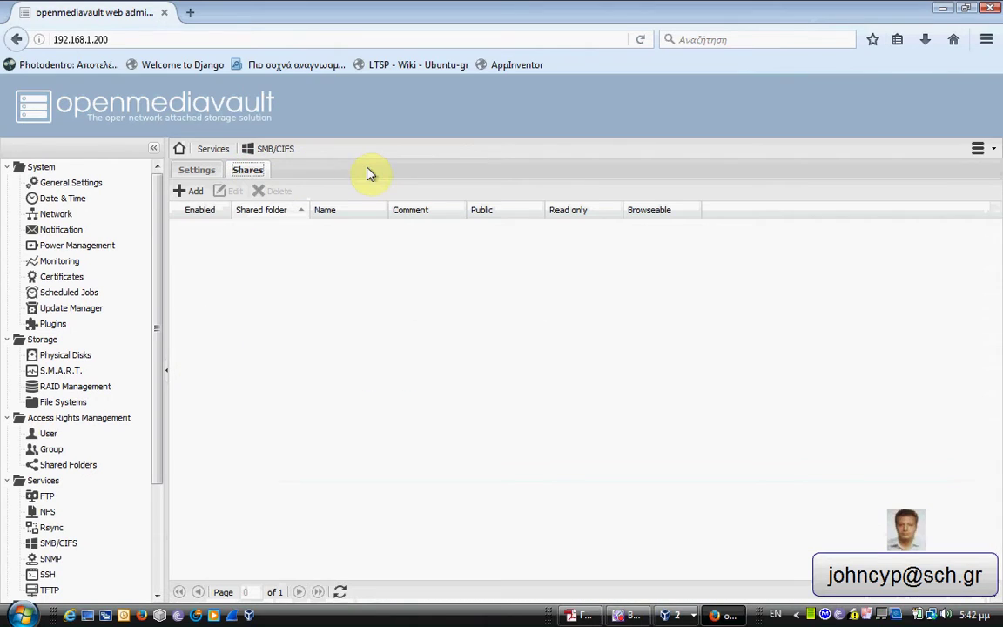
Add a new share on folder test1 named 'test' with comment 'datatest'.
click(187, 192)
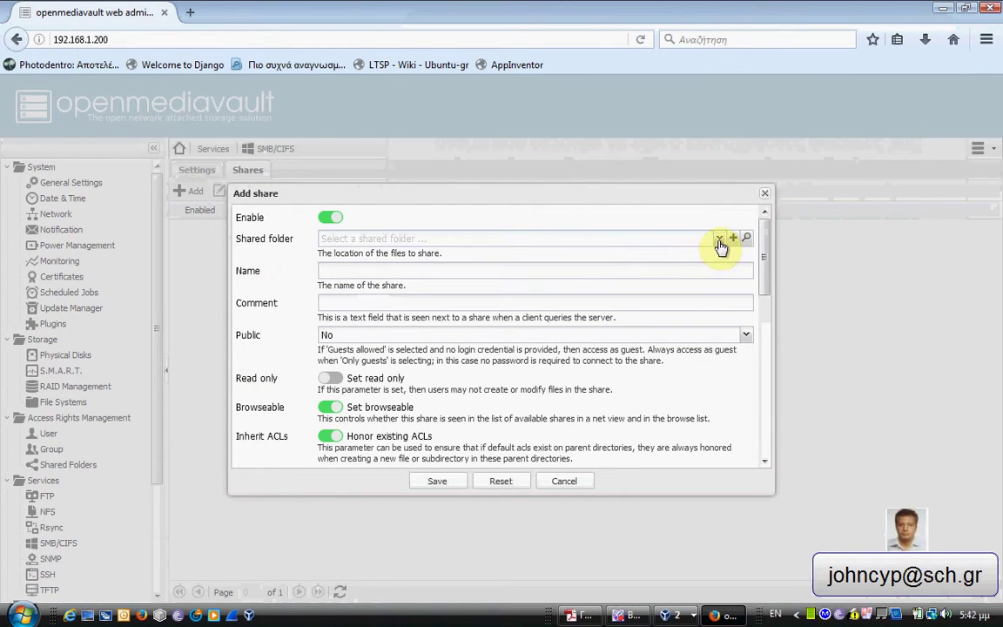
click(720, 245)
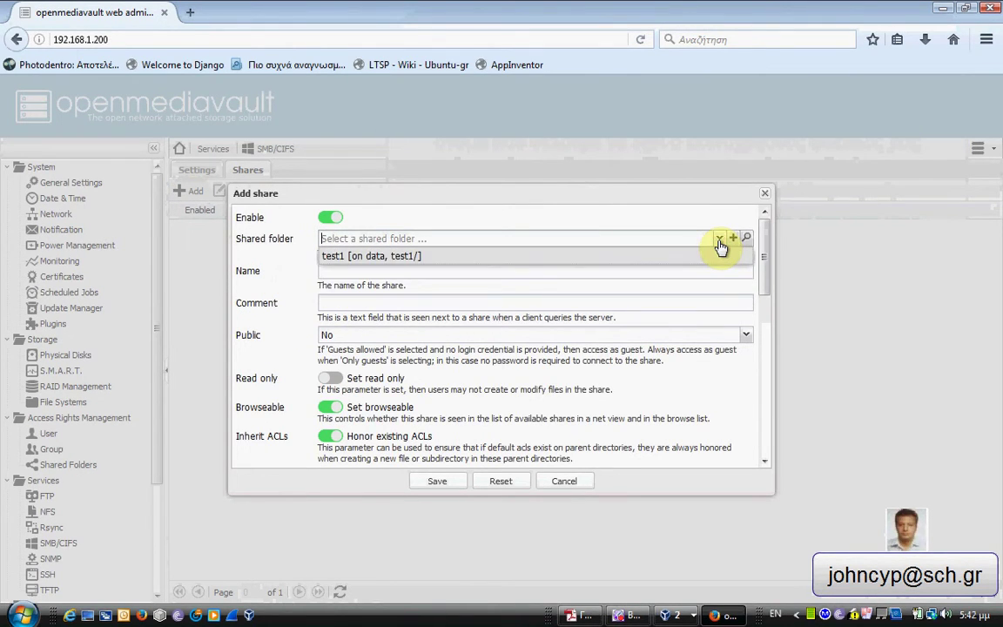
click(539, 258)
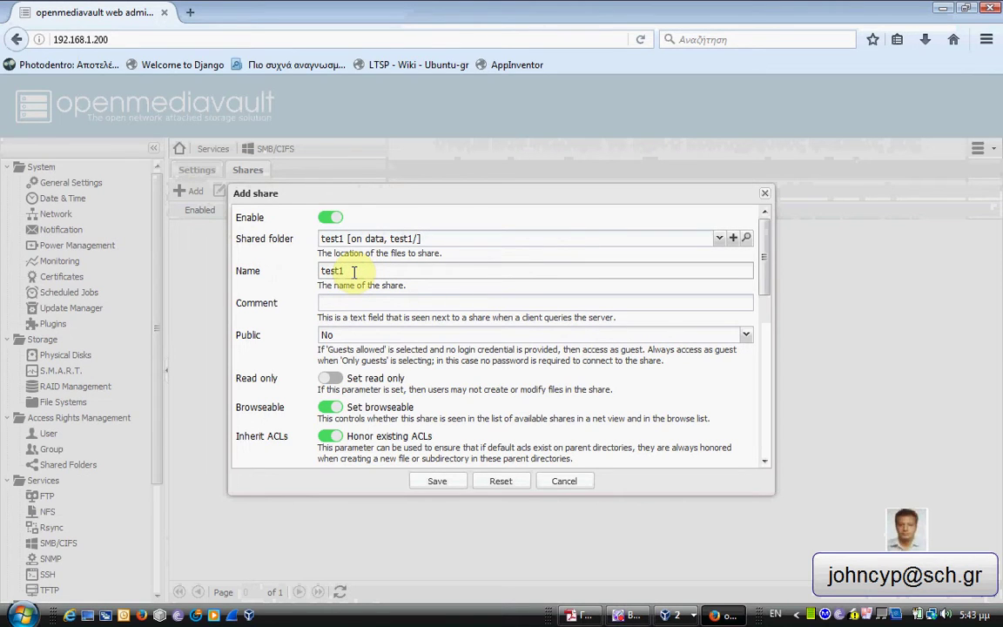
double_click(353, 271)
text(test1)
key(BackSpace)
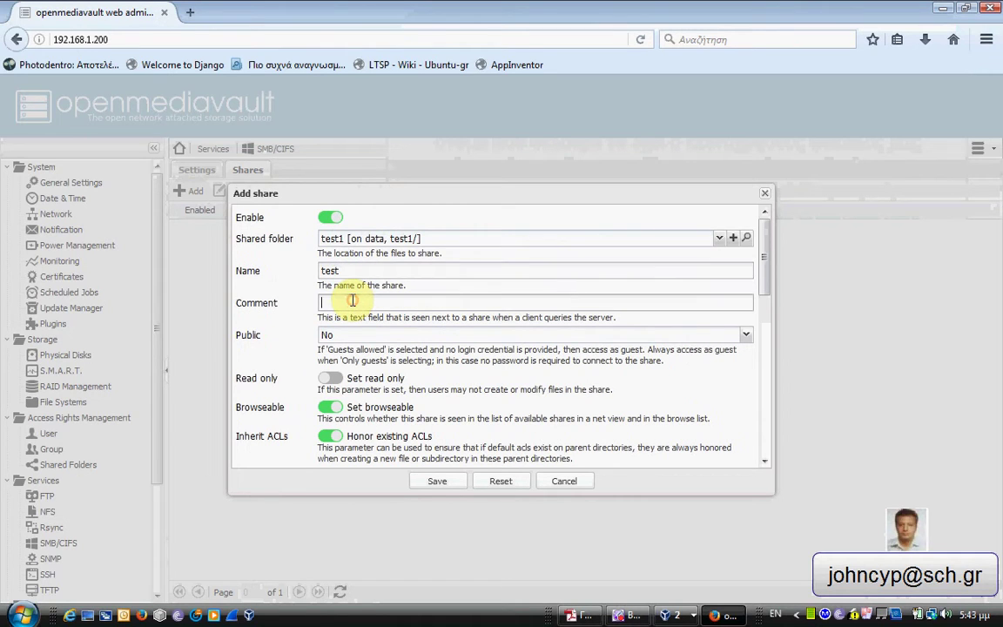
click(353, 301)
text(datatest)
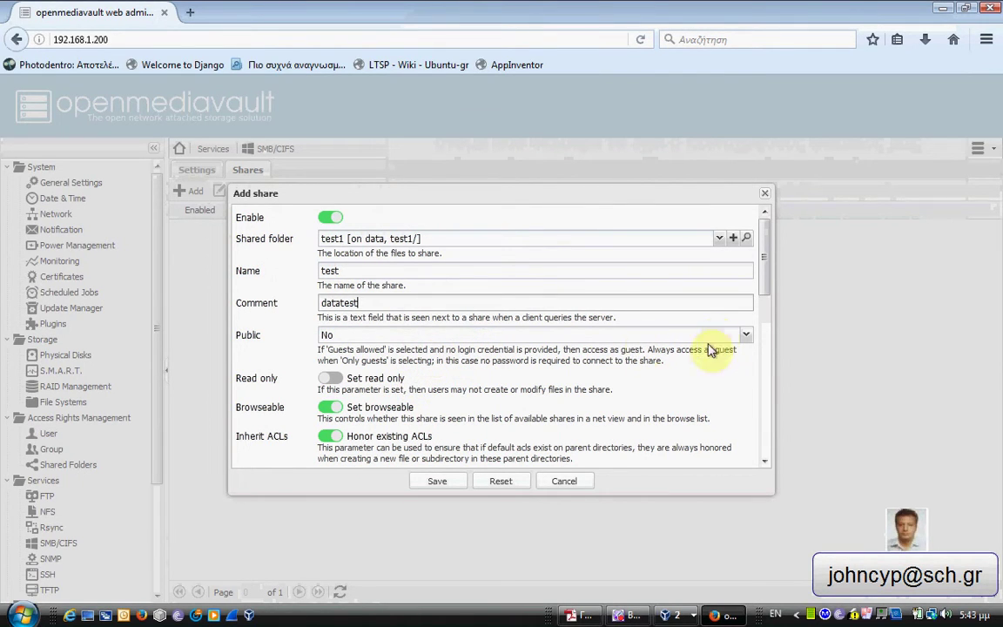
click(748, 337)
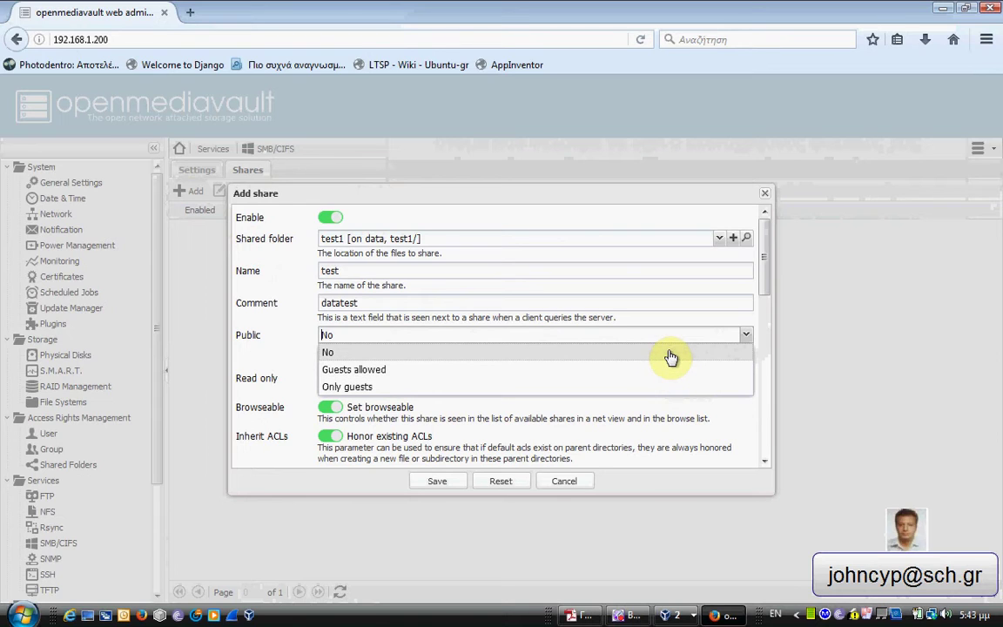
Keep public access at No, enable the recycle bin, and save the test share.
click(670, 357)
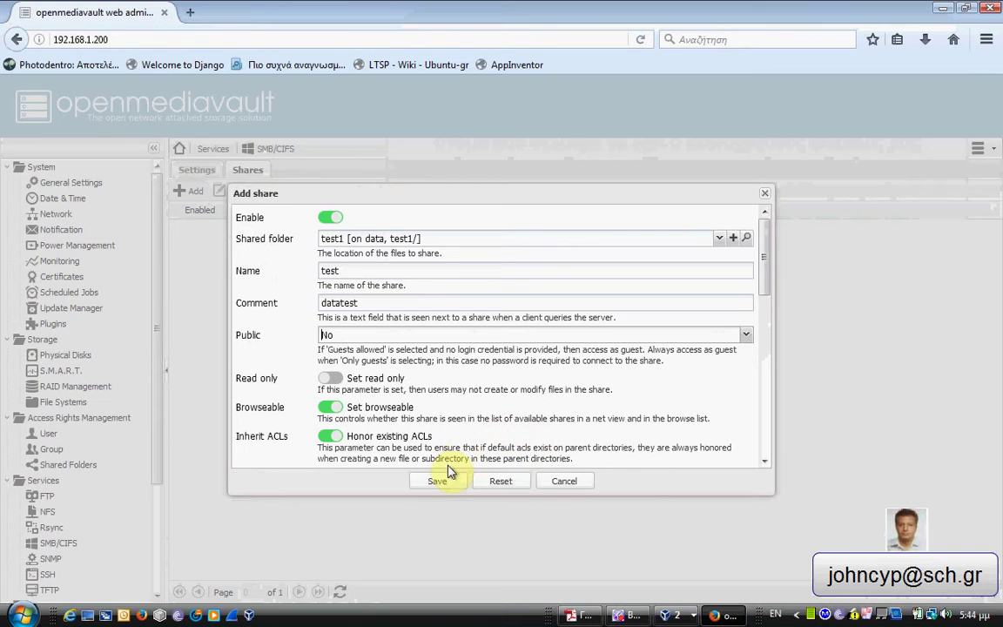
click(763, 462)
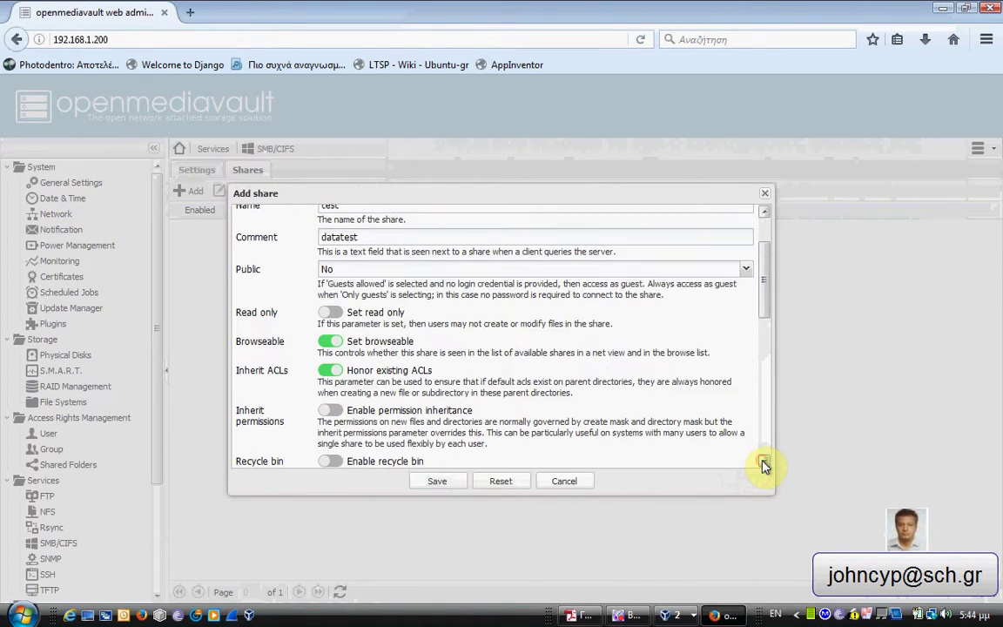
click(764, 462)
click(763, 462)
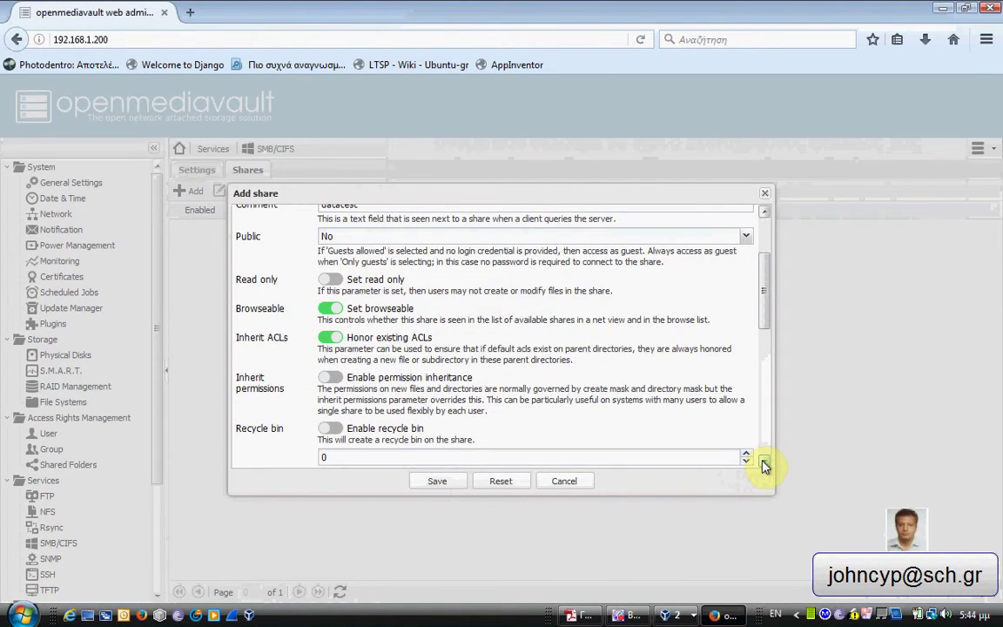
click(764, 462)
click(764, 462)
click(764, 463)
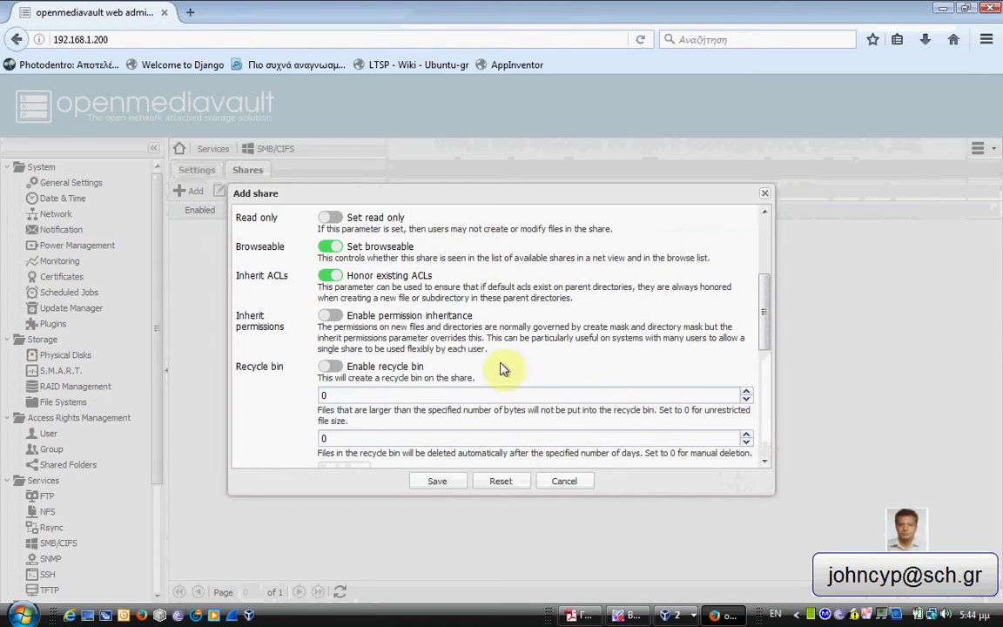
click(336, 368)
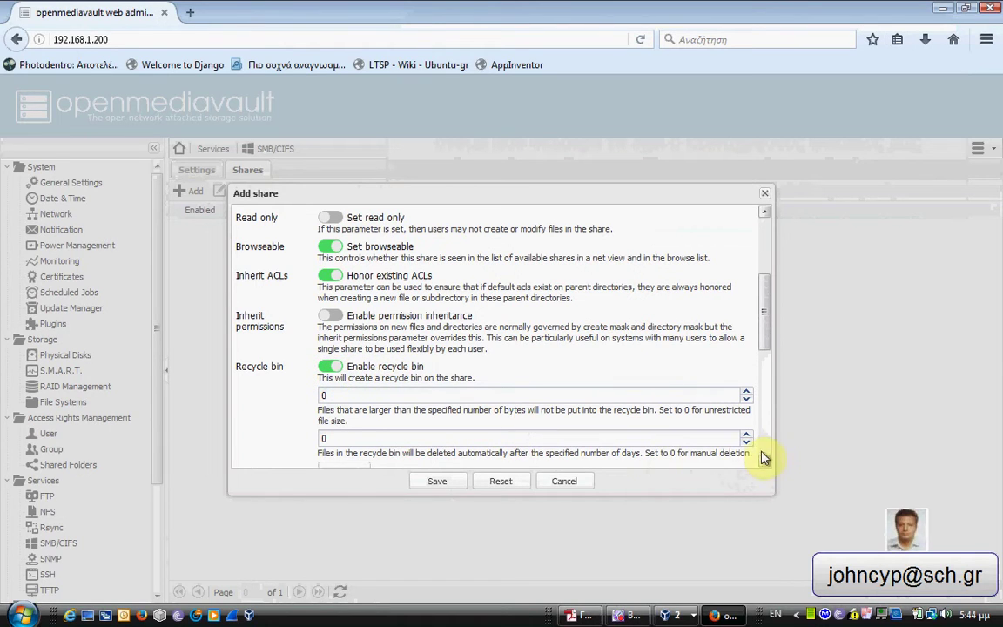
scroll(763, 461, down, 2)
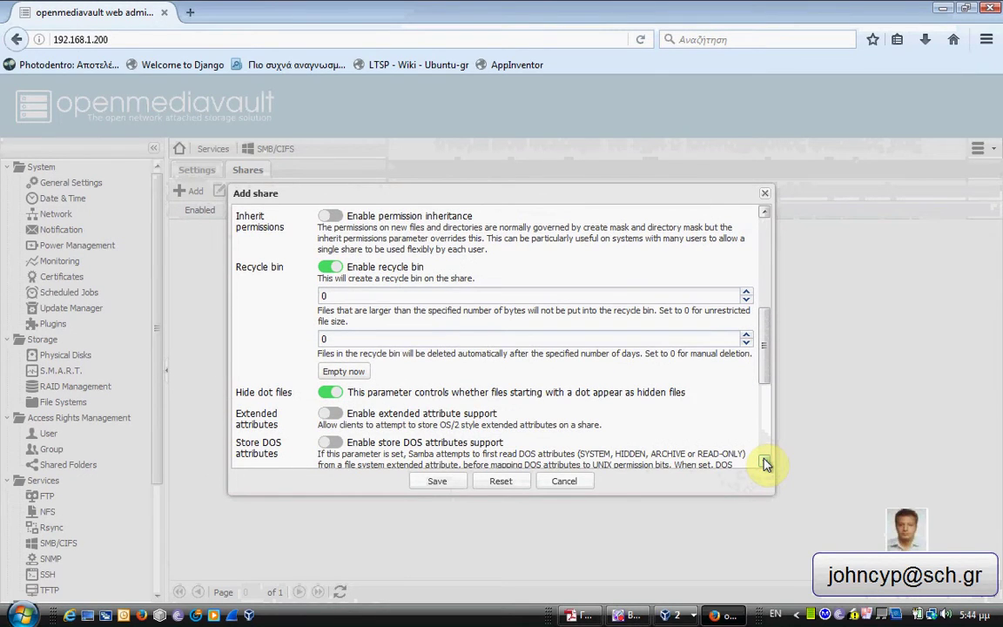
scroll(765, 463, down, 2)
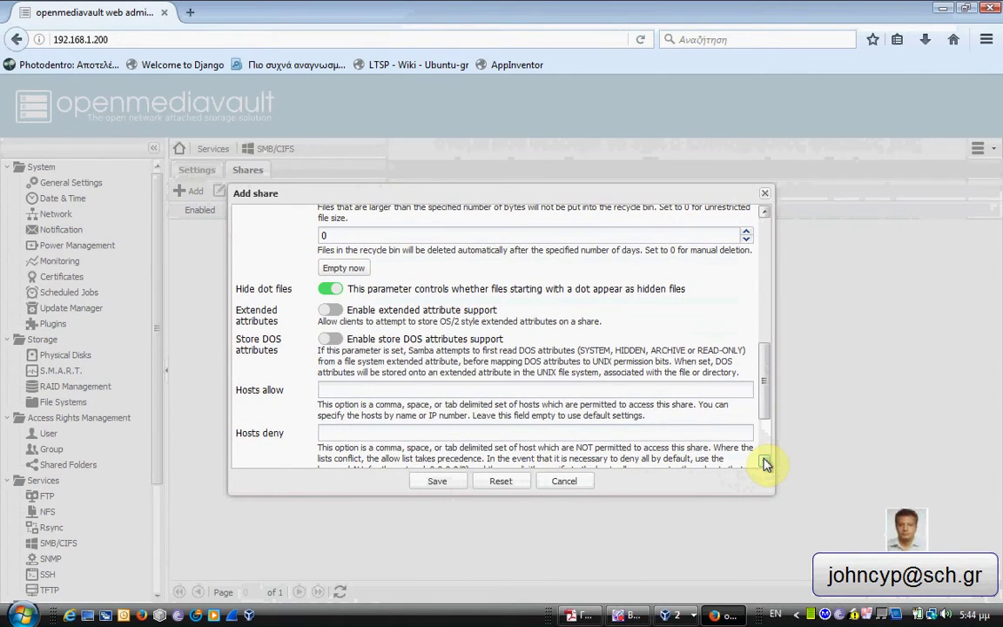
scroll(764, 463, down, 2)
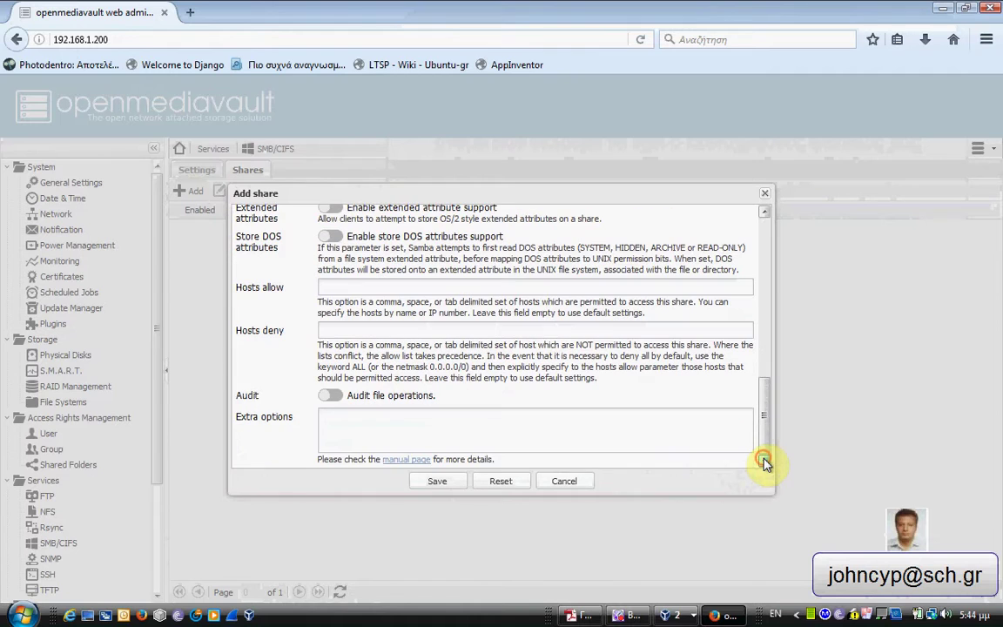
click(445, 482)
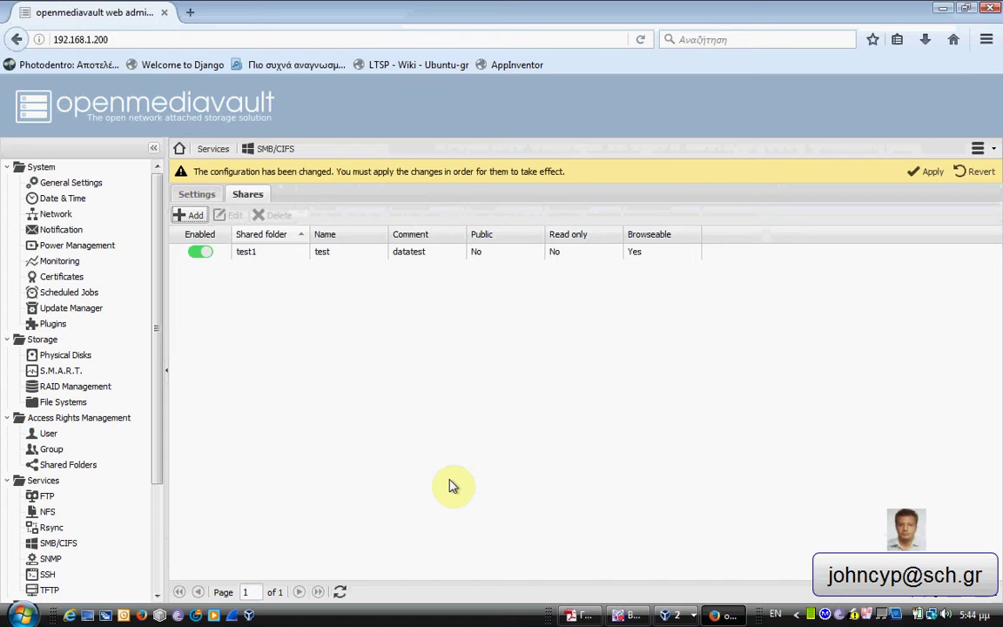
Open the OPENMEDIAVAULT host from the Windows Network folder.
click(24, 616)
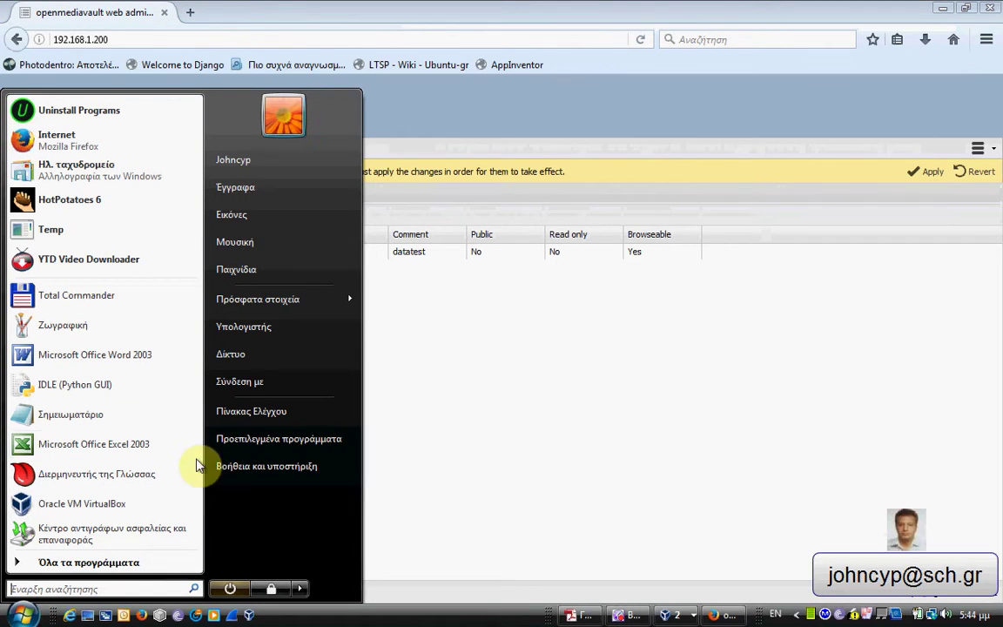
click(247, 359)
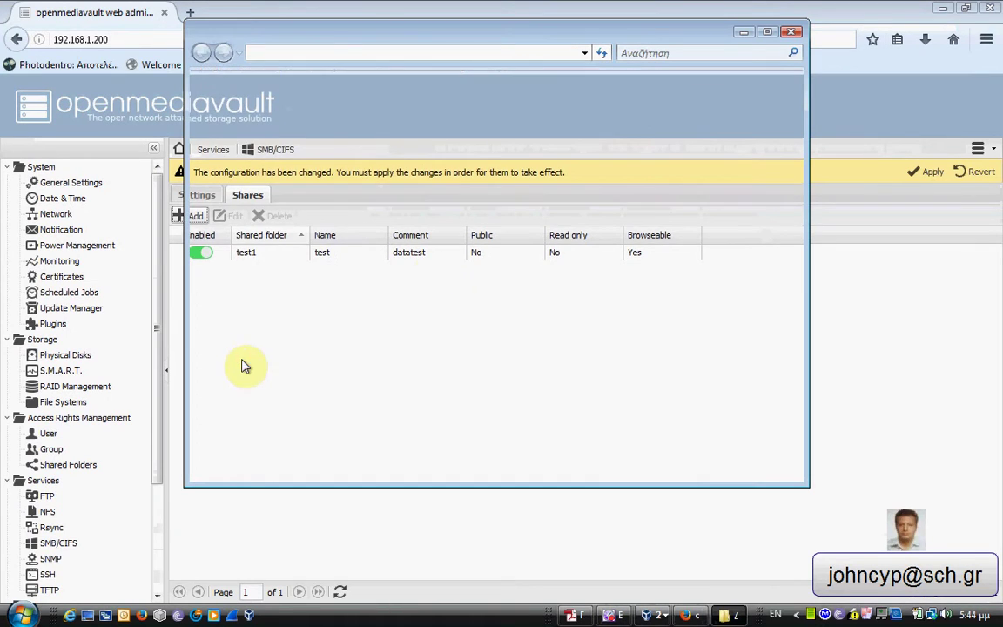
click(767, 33)
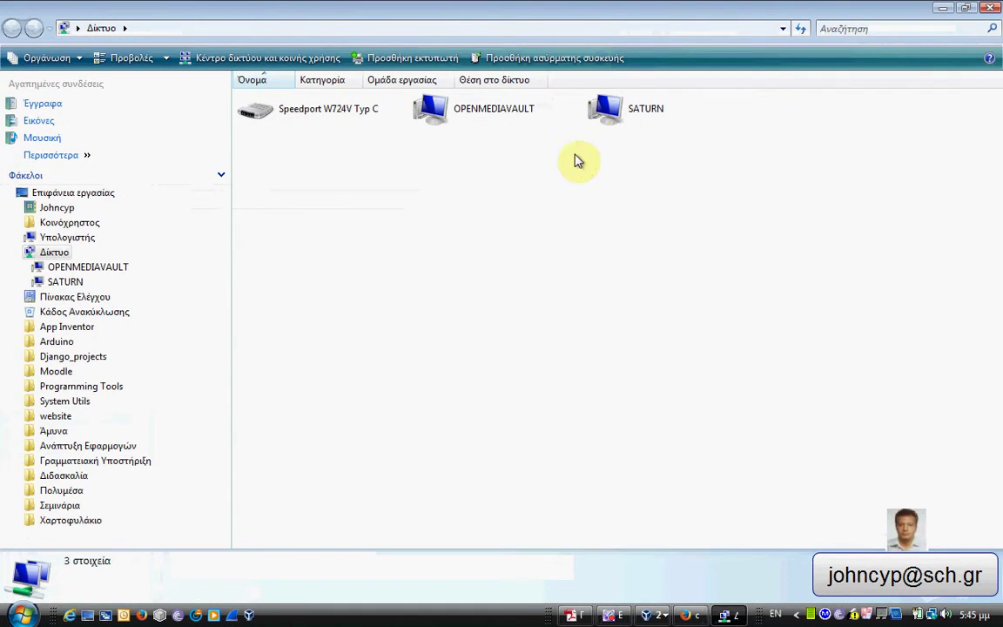
double_click(435, 119)
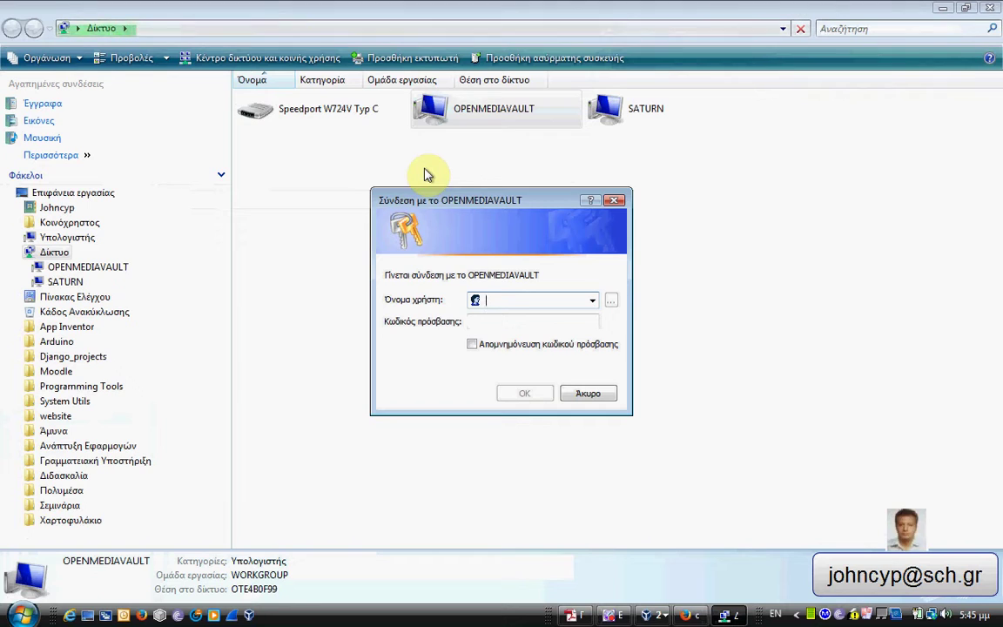
Log in to OPENMEDIAVAULT with the share user's name and password, then close Explorer.
text(teac)
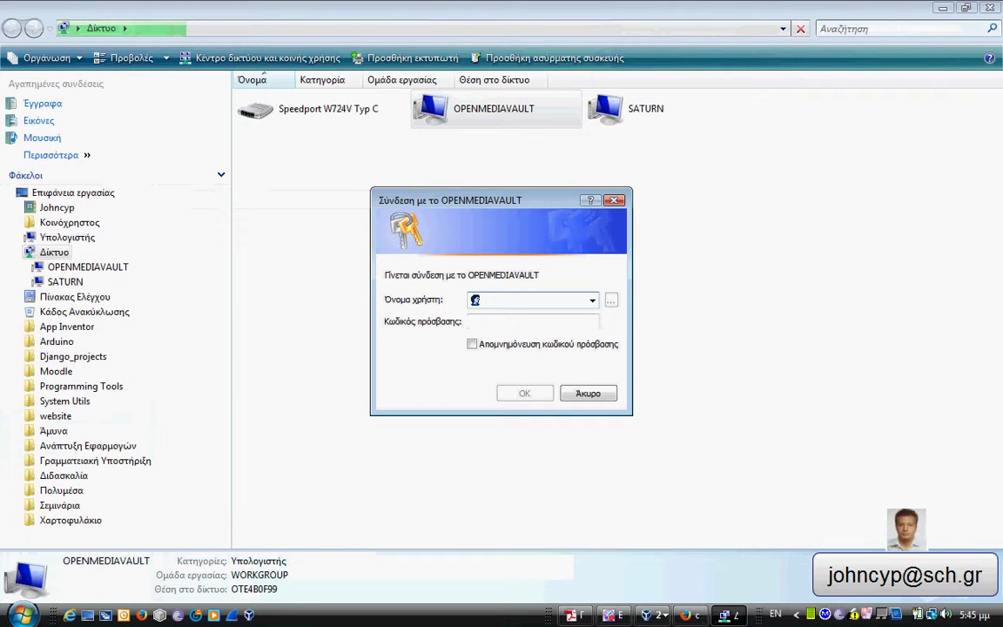
text(her)
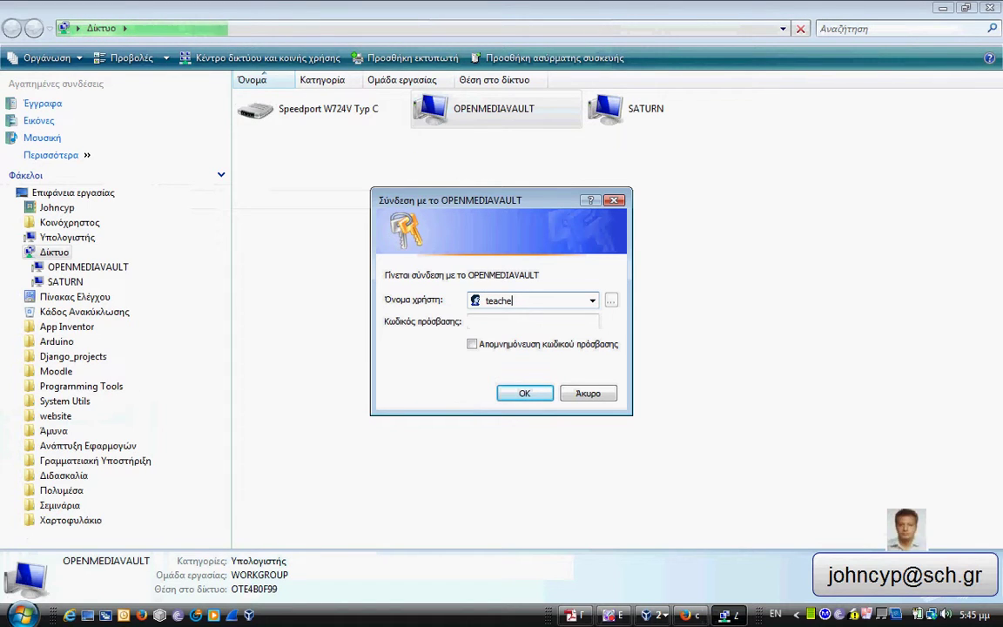
text(1)
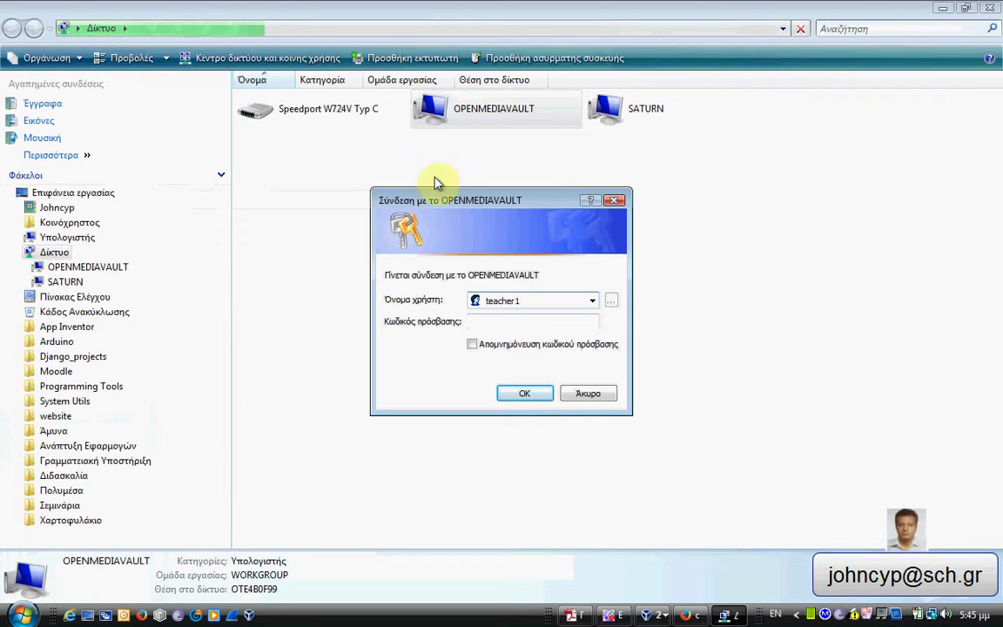
click(489, 321)
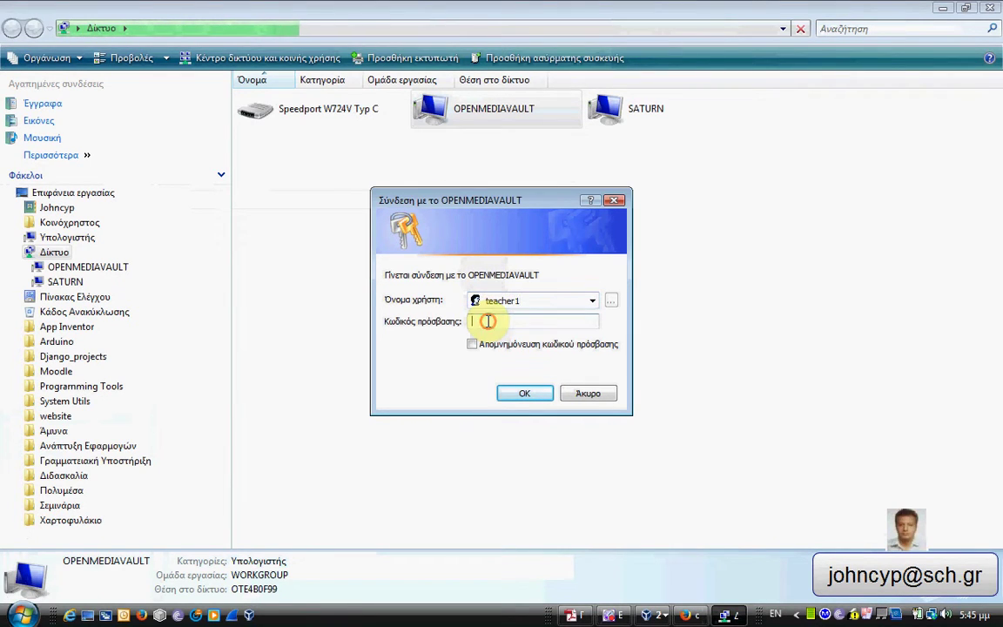
text(123)
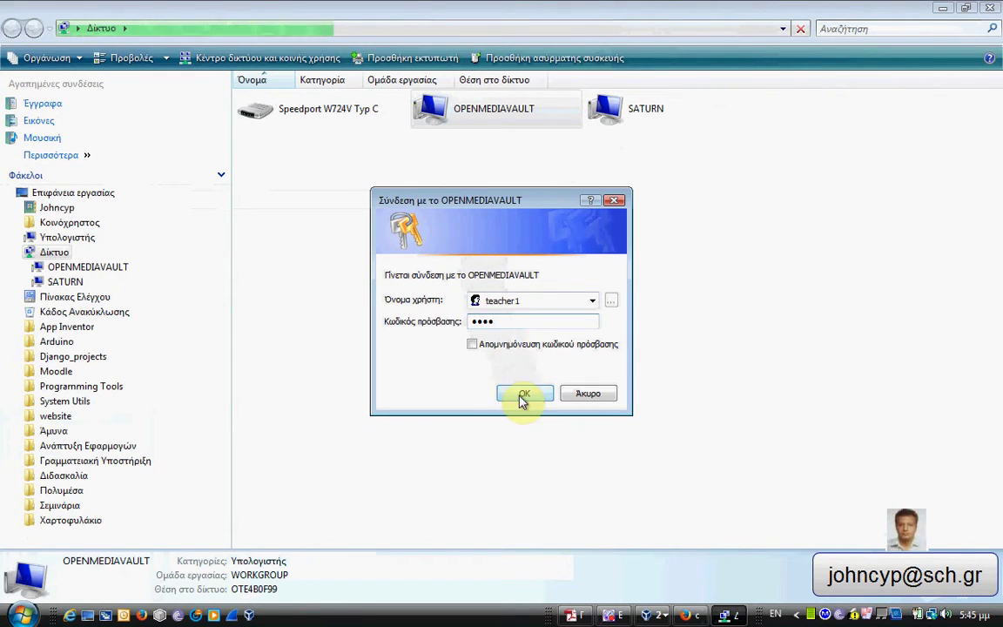
click(524, 398)
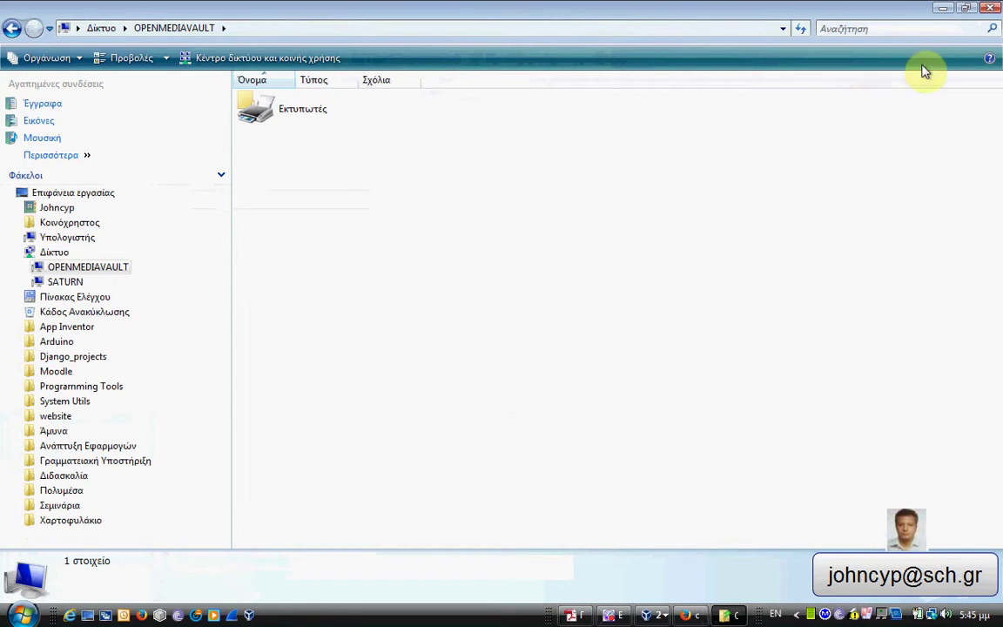
click(991, 11)
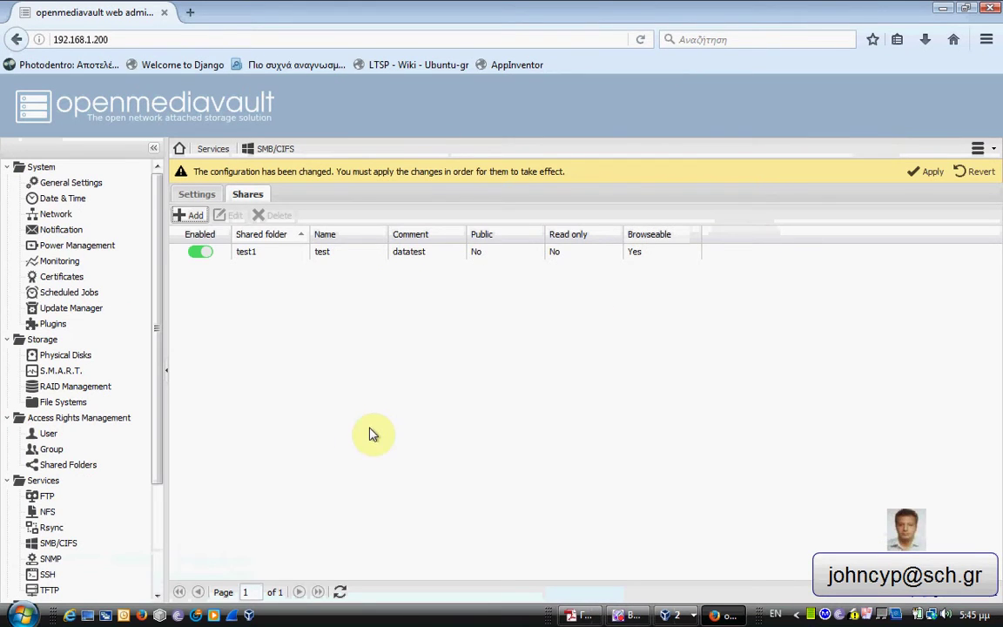
Select the test share and apply the pending configuration changes.
click(409, 252)
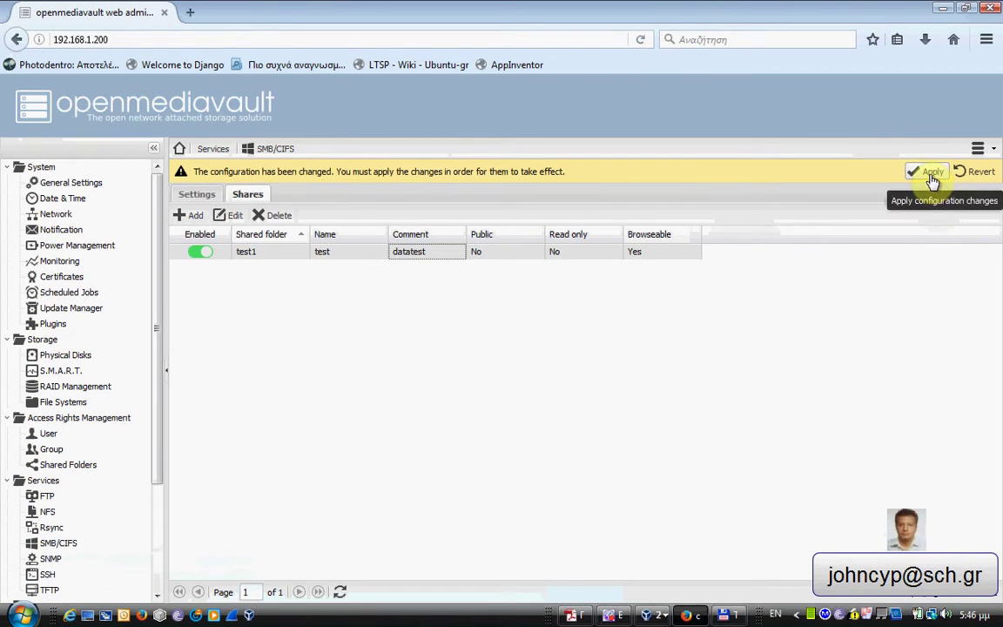
click(933, 174)
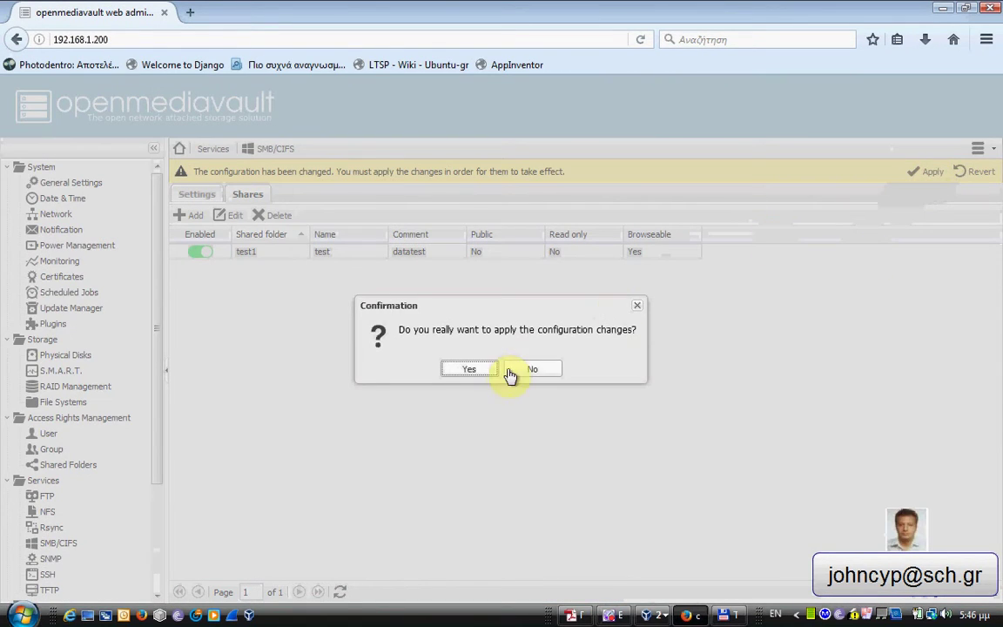
click(482, 370)
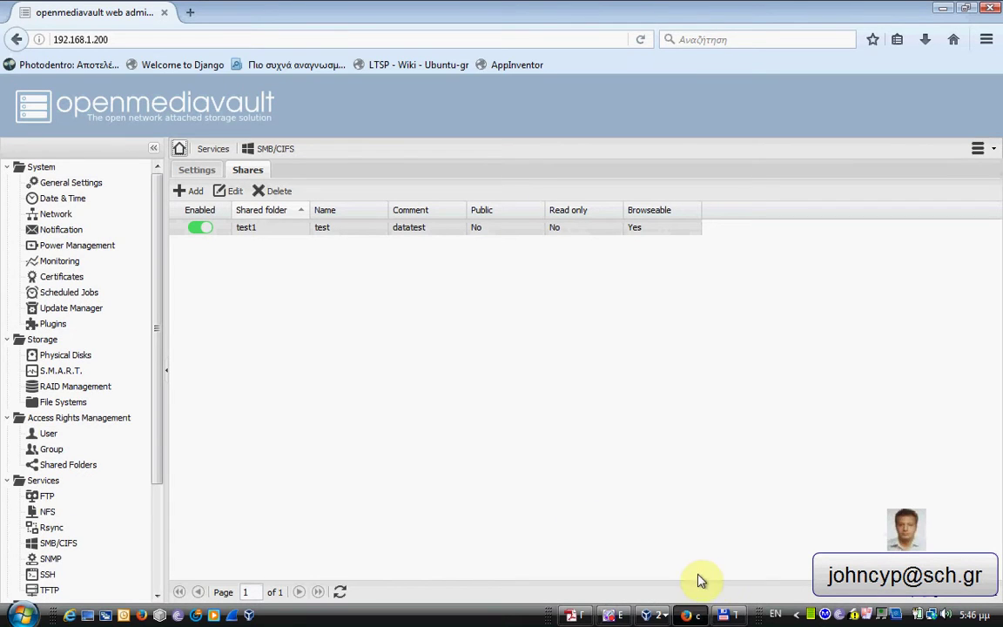
In Total Commander, reopen \\OPENMEDIAVAULT and try copying the jpg photo there.
click(728, 615)
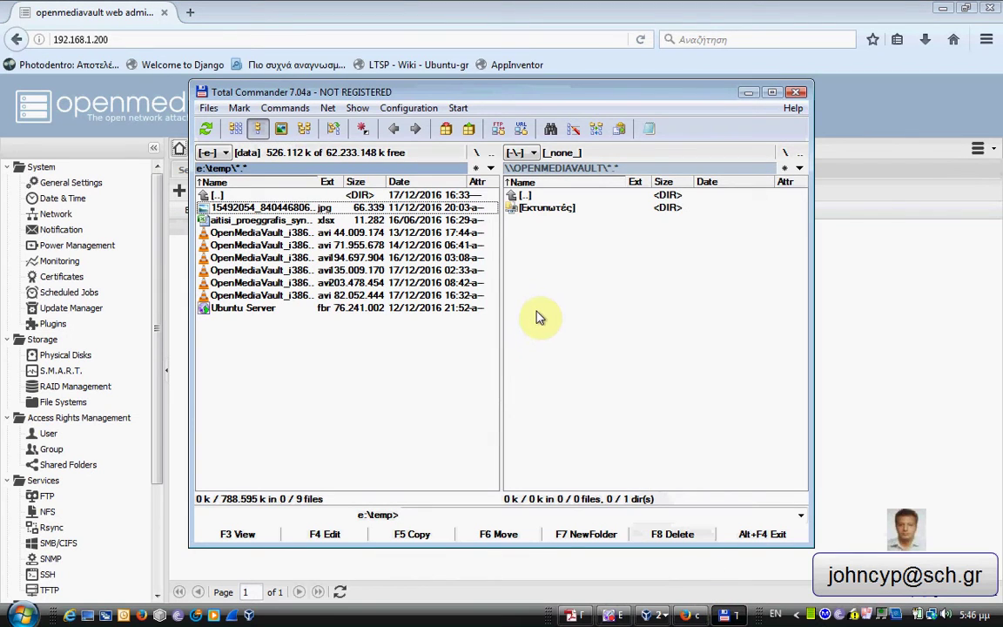
double_click(533, 193)
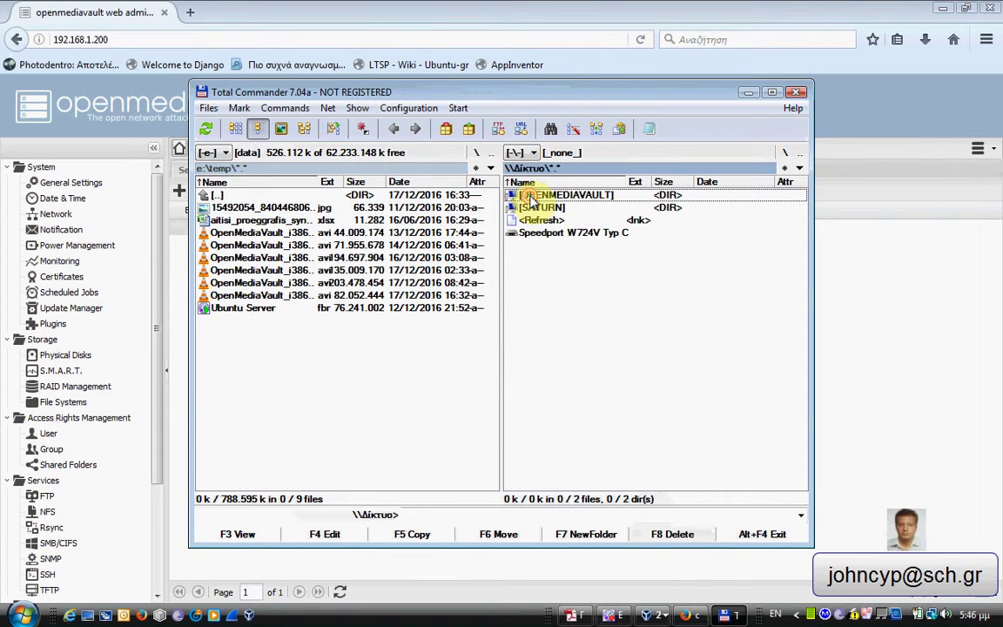
double_click(533, 193)
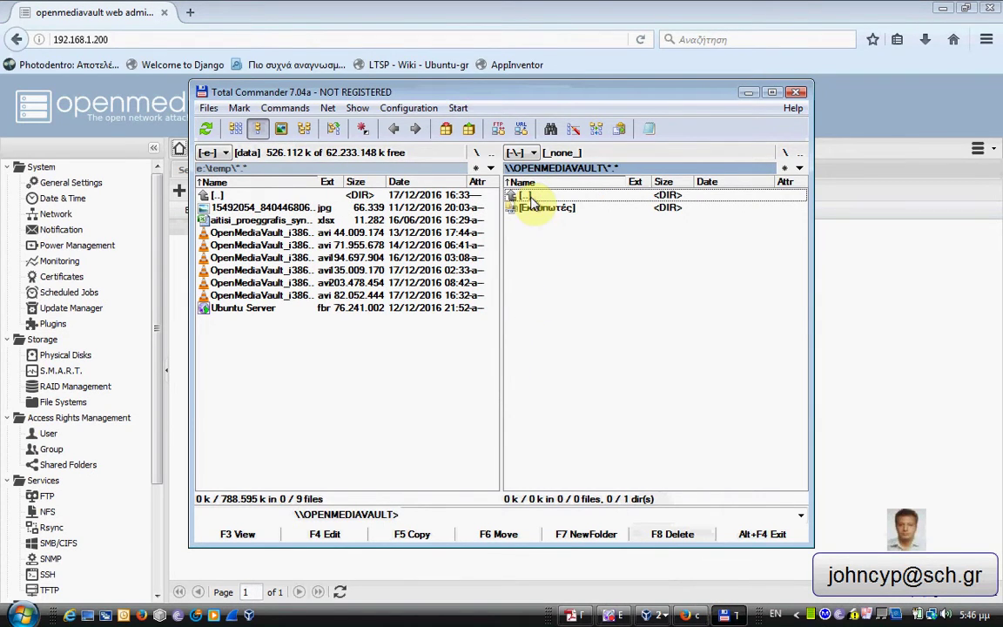
click(305, 209)
right_click(305, 209)
key(F5)
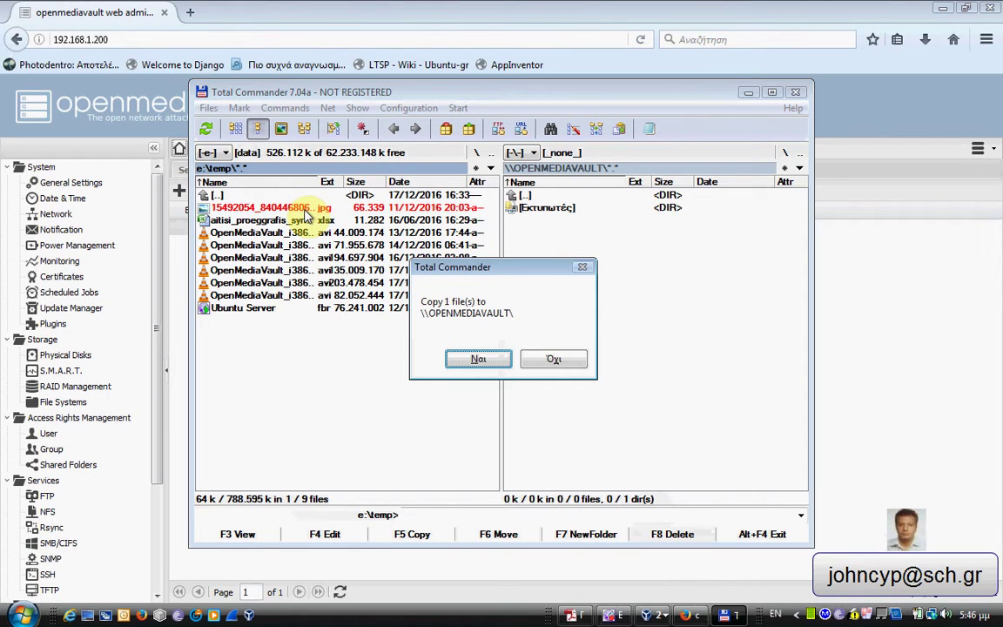
key(Escape)
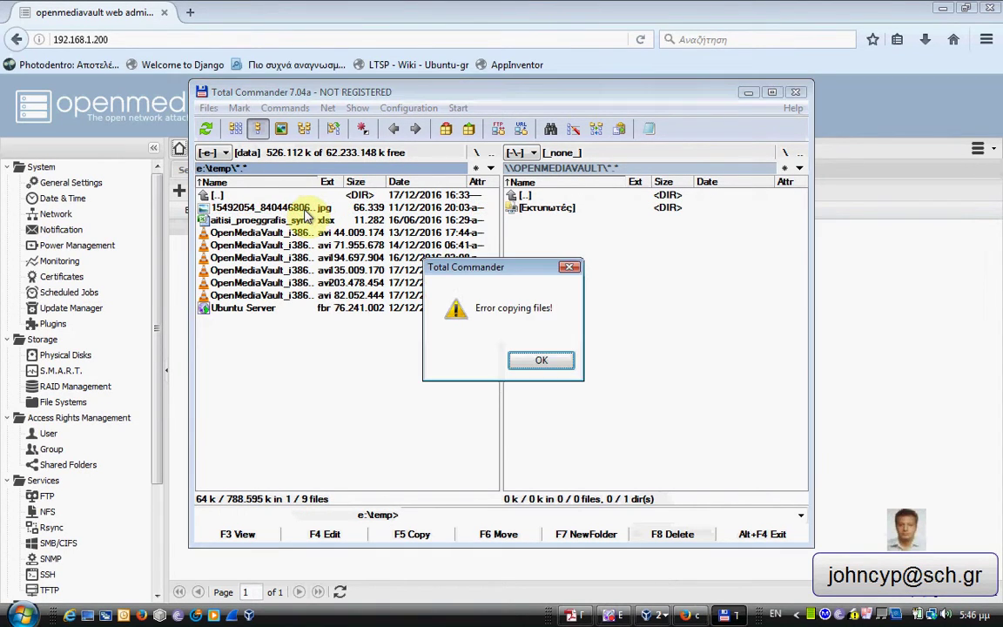
key(Return)
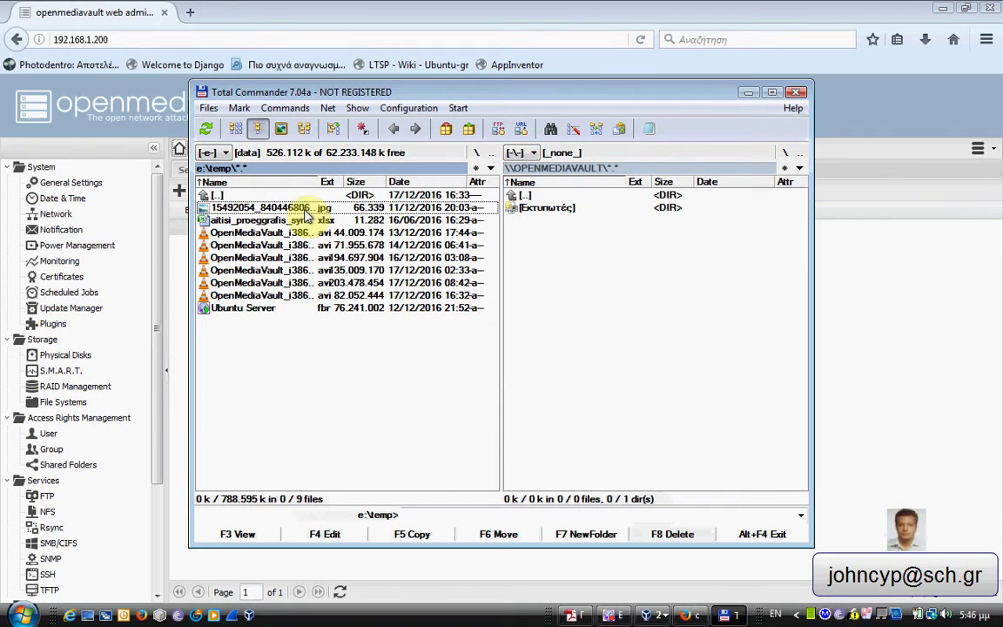
Retry copying the jpg photo with F5 and dismiss the resulting error.
right_click(304, 209)
key(F5)
key(Return)
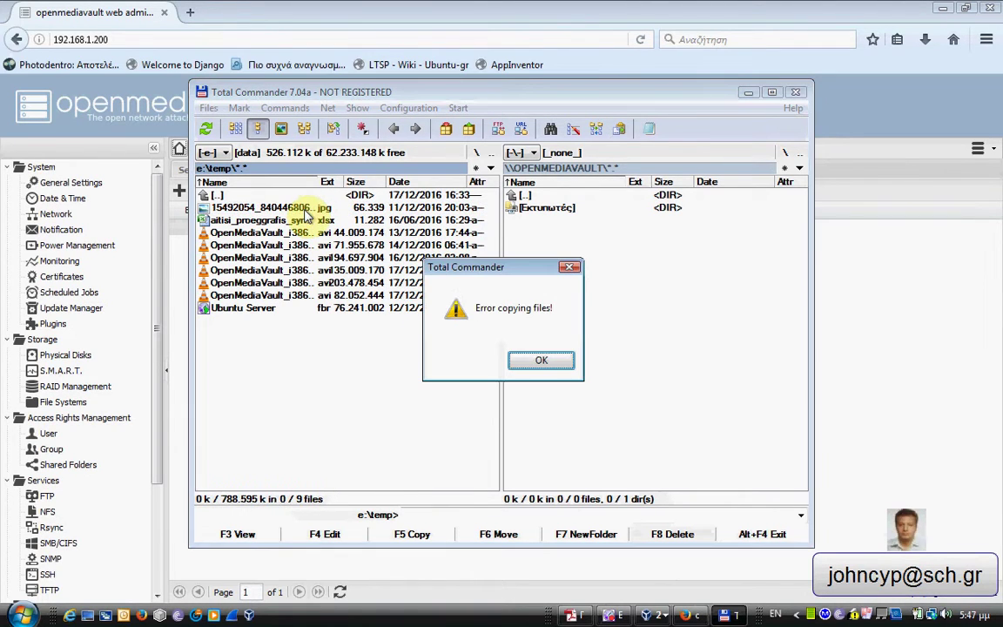
click(543, 359)
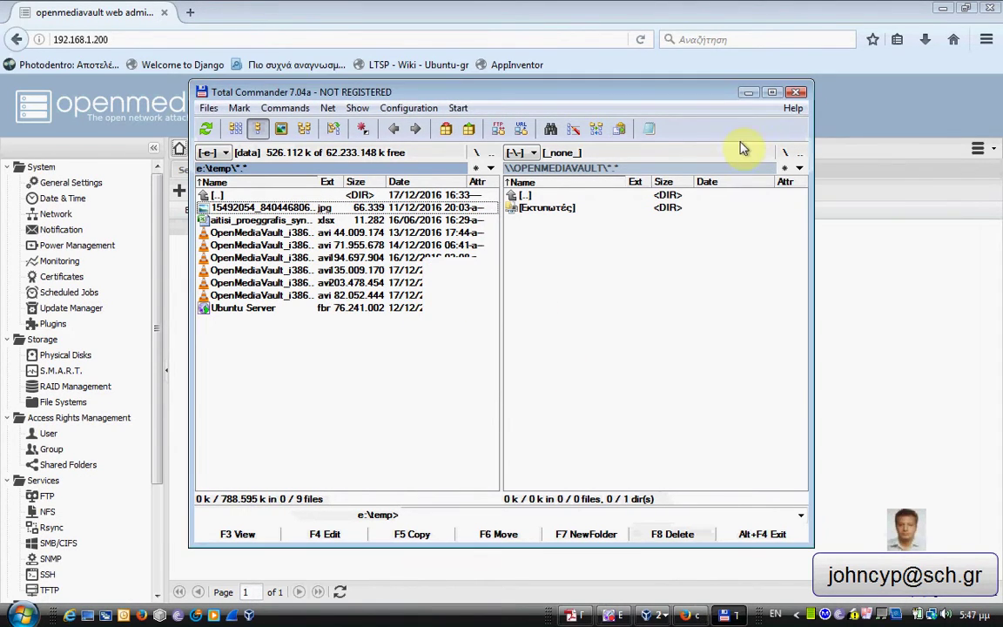
Minimize Total Commander and return to the SMB/CIFS shares list with the test share.
click(747, 93)
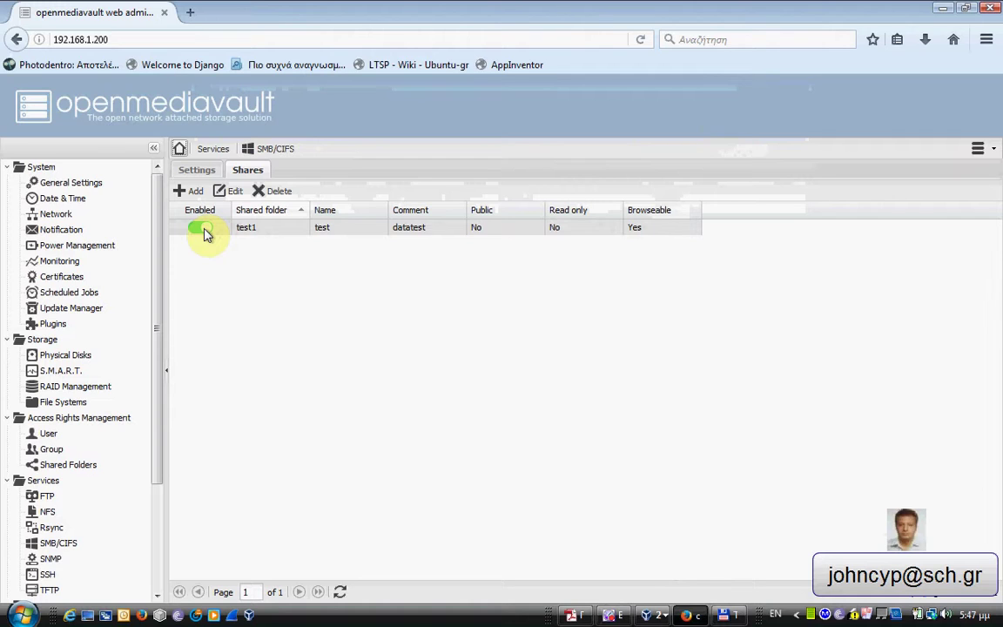
click(197, 170)
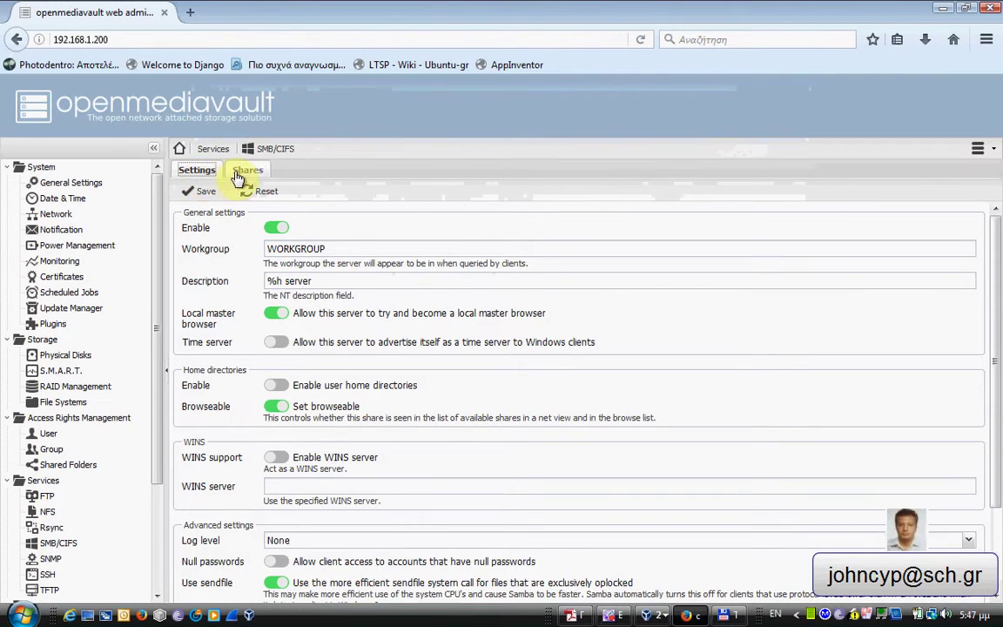
click(240, 172)
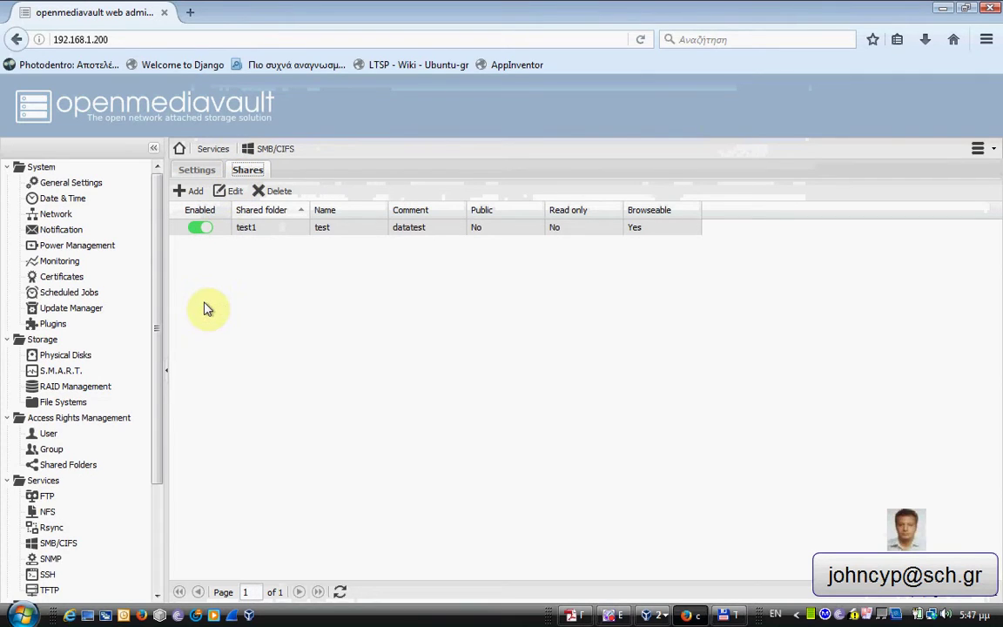
click(67, 437)
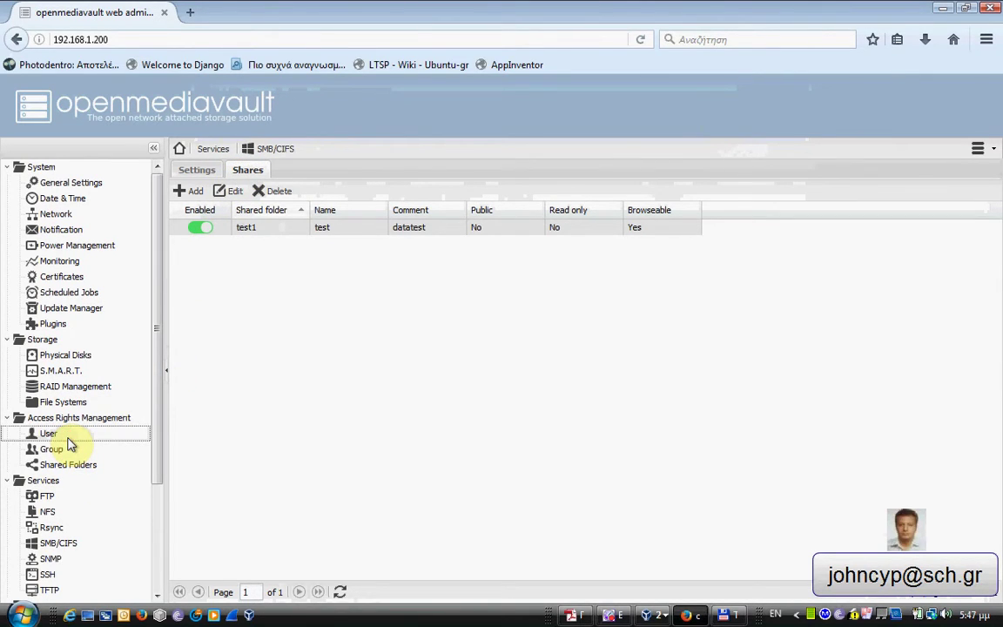
Grant user teacher1 Read/Write privilege on shared folder test1 and save.
click(52, 438)
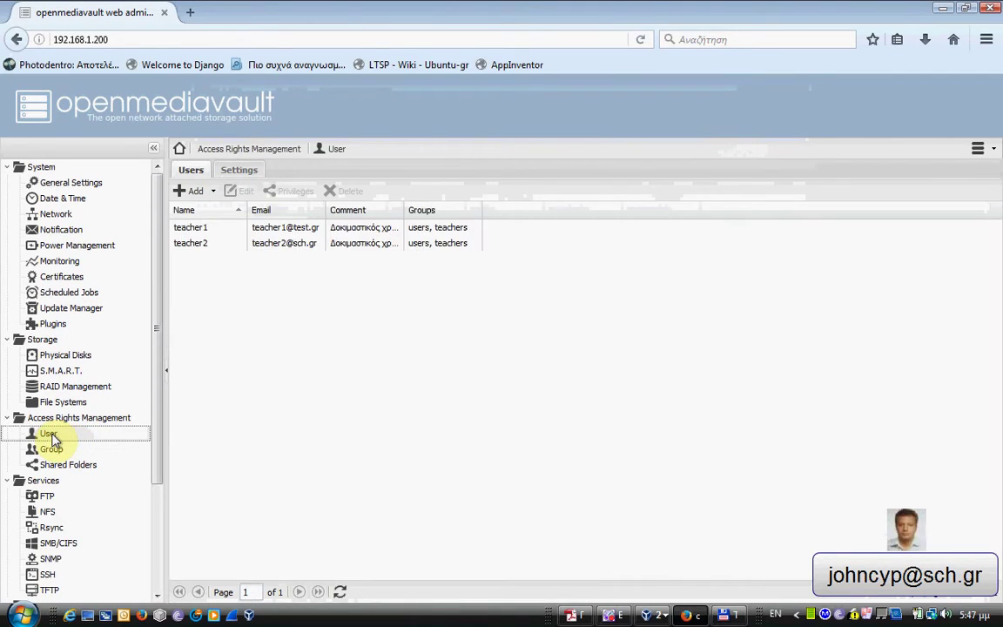
click(197, 231)
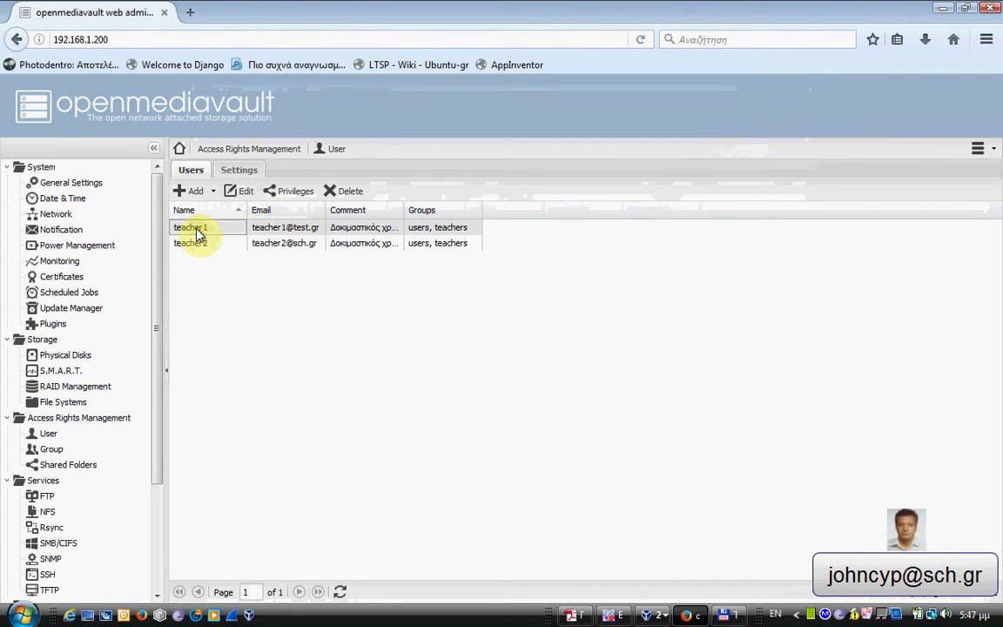
click(300, 193)
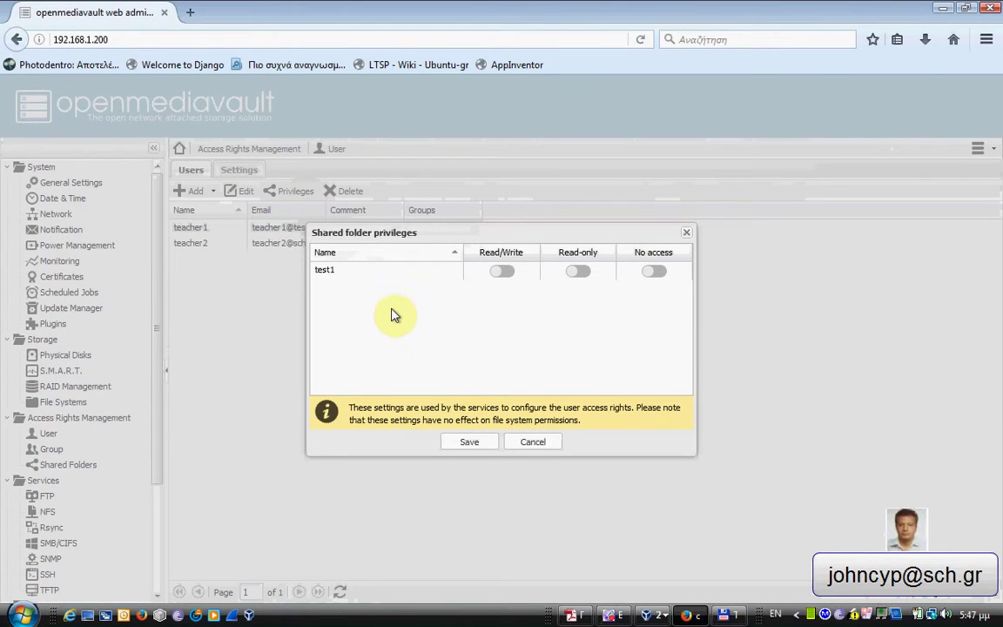
click(502, 275)
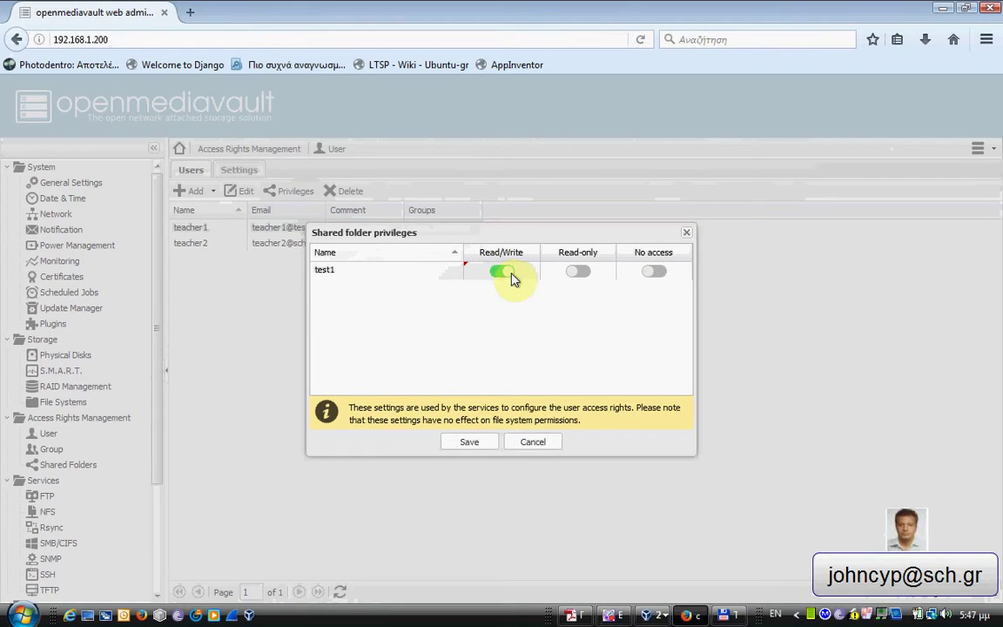
click(468, 442)
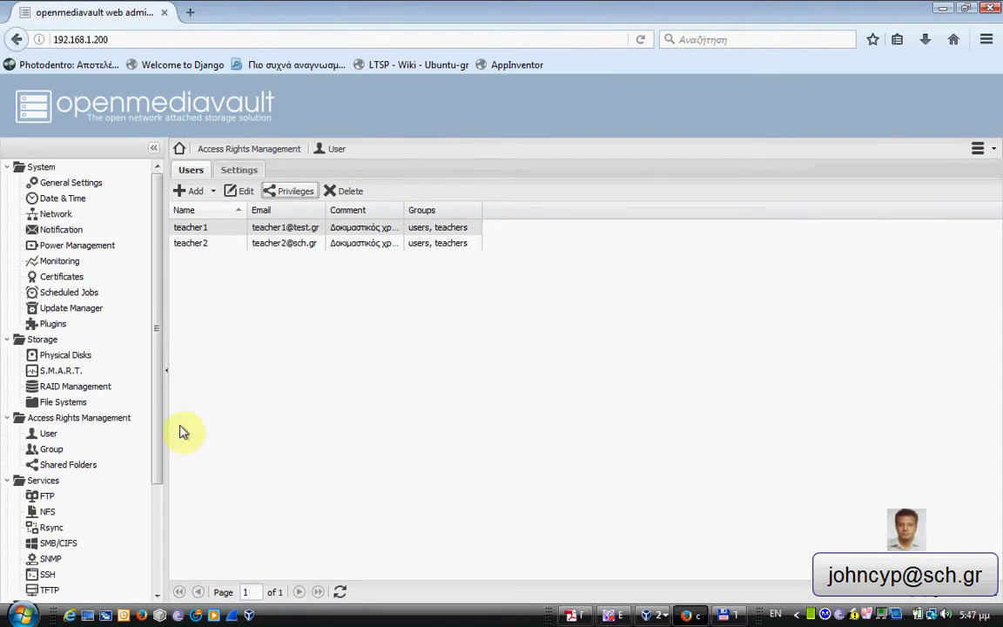
click(68, 436)
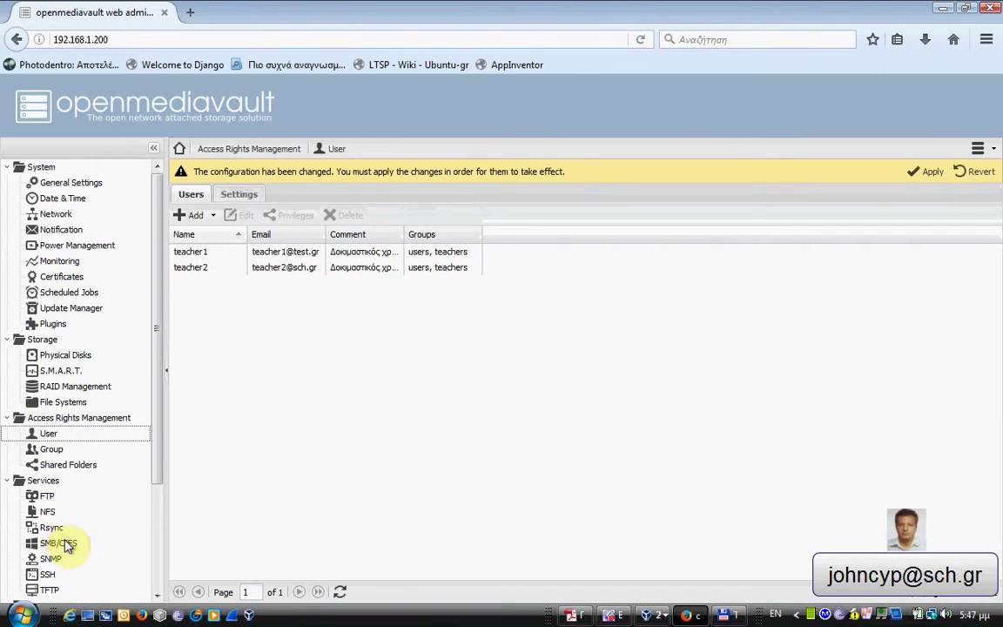
Show the SMB/CIFS Shares list in the web admin, then bring Total Commander back to the front.
click(79, 404)
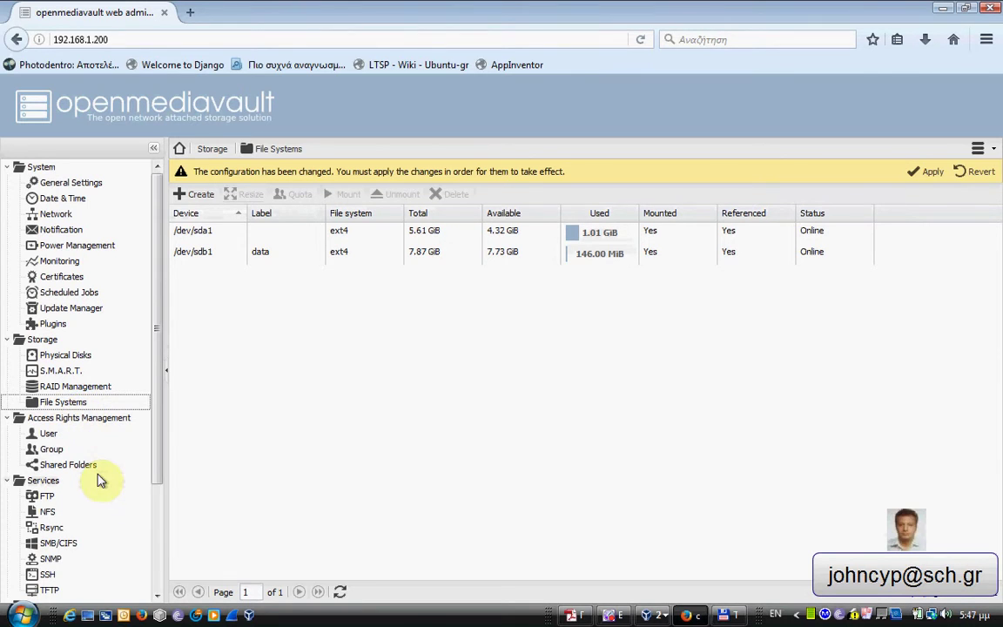
click(66, 544)
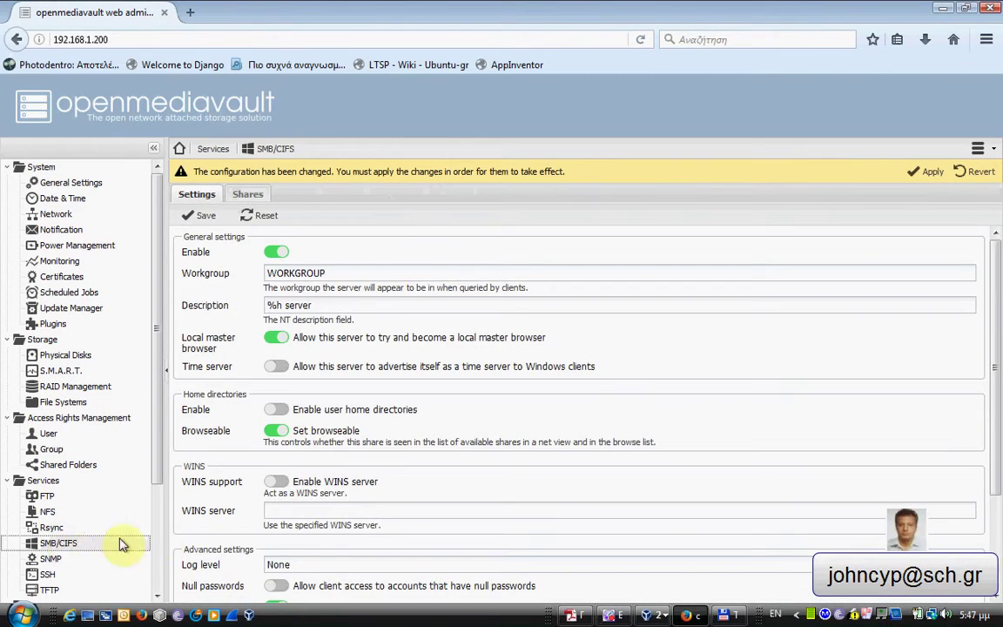
click(247, 194)
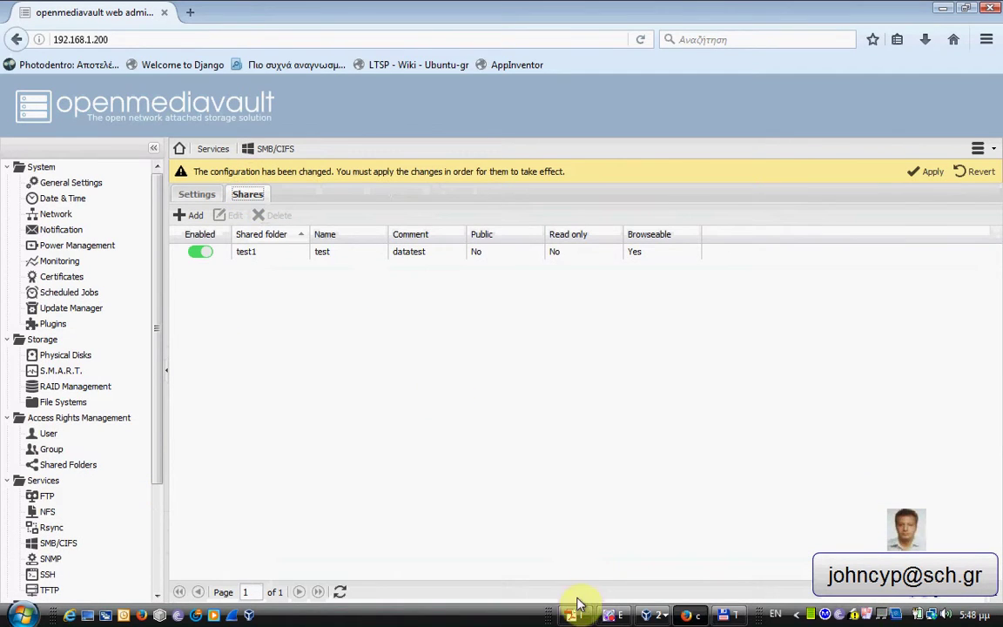
click(721, 614)
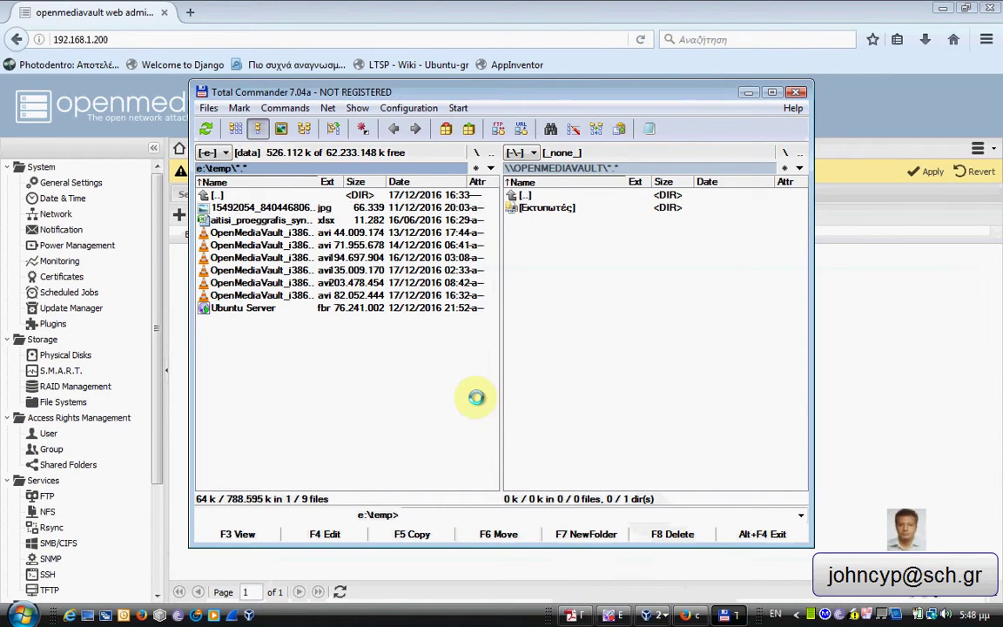
Dismiss the earlier copy error and browse Network Neighborhood to OPENMEDIAVAULT, checking its Εκτυπωτές folder.
key(space)
key(ctrl+c)
key(Return)
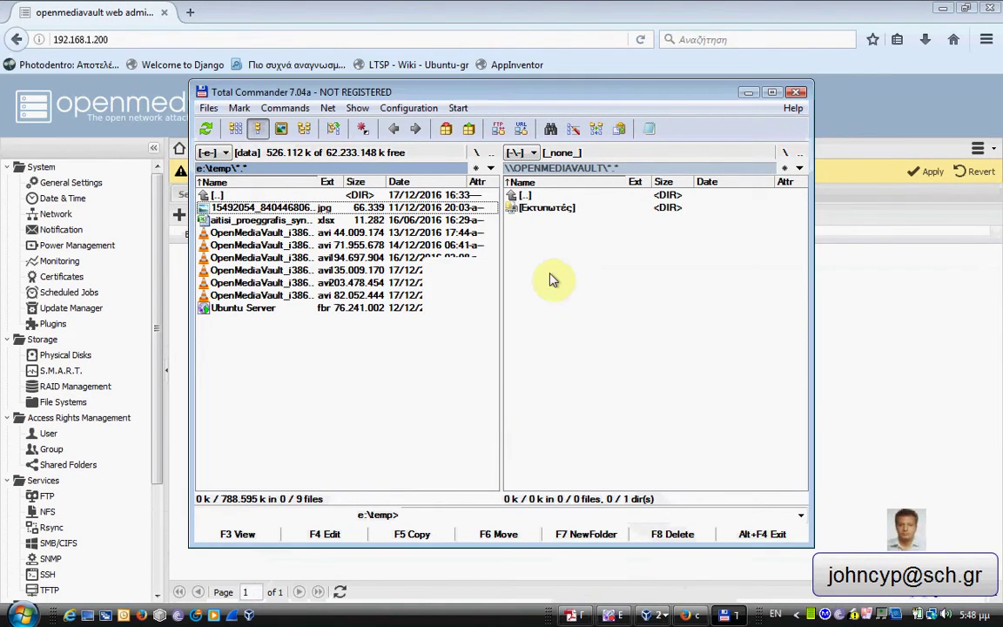
click(534, 155)
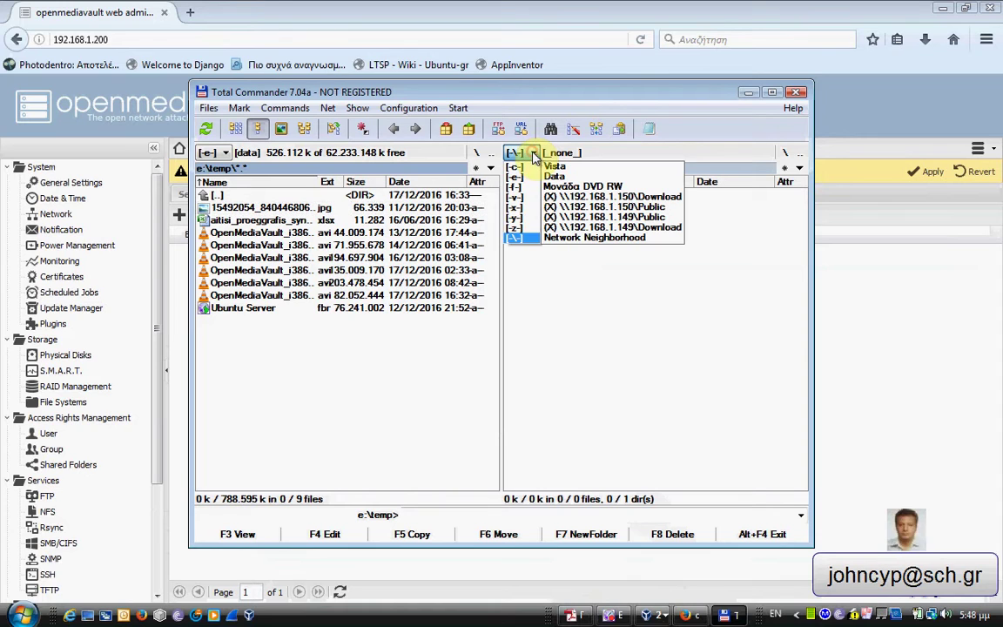
click(526, 239)
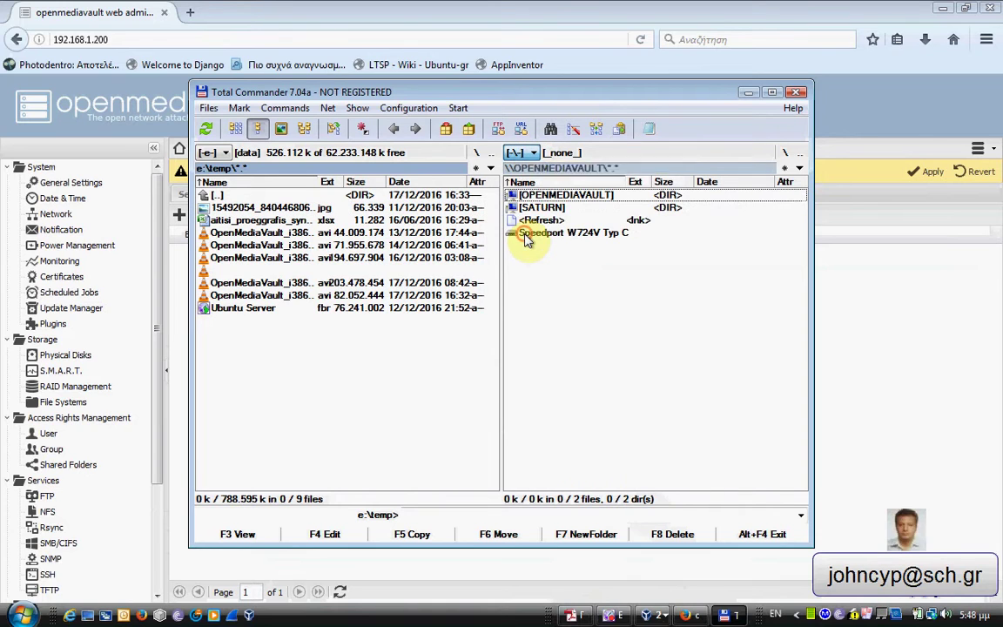
double_click(533, 195)
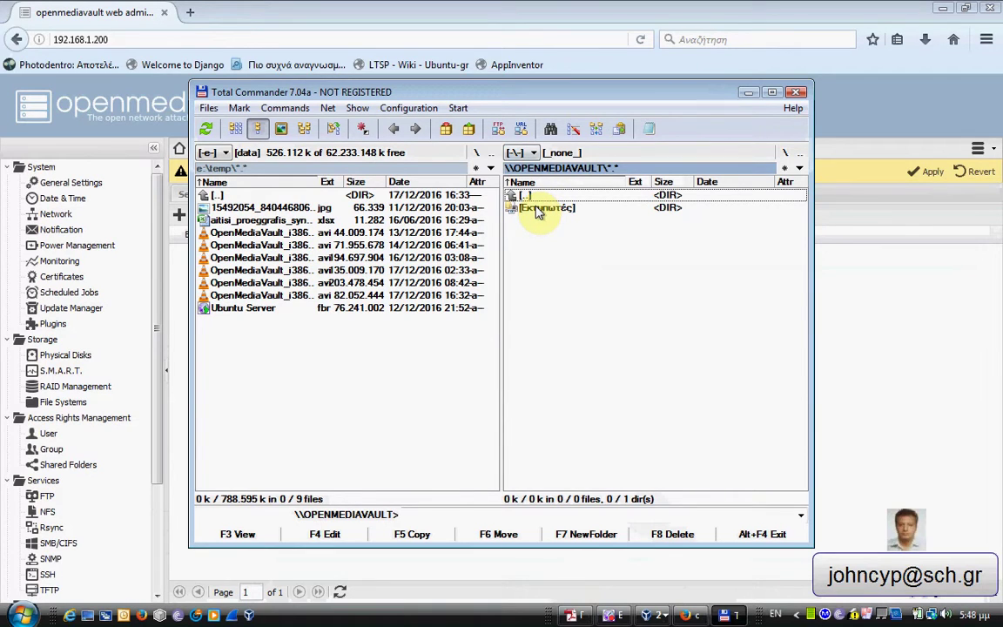
click(535, 207)
double_click(535, 207)
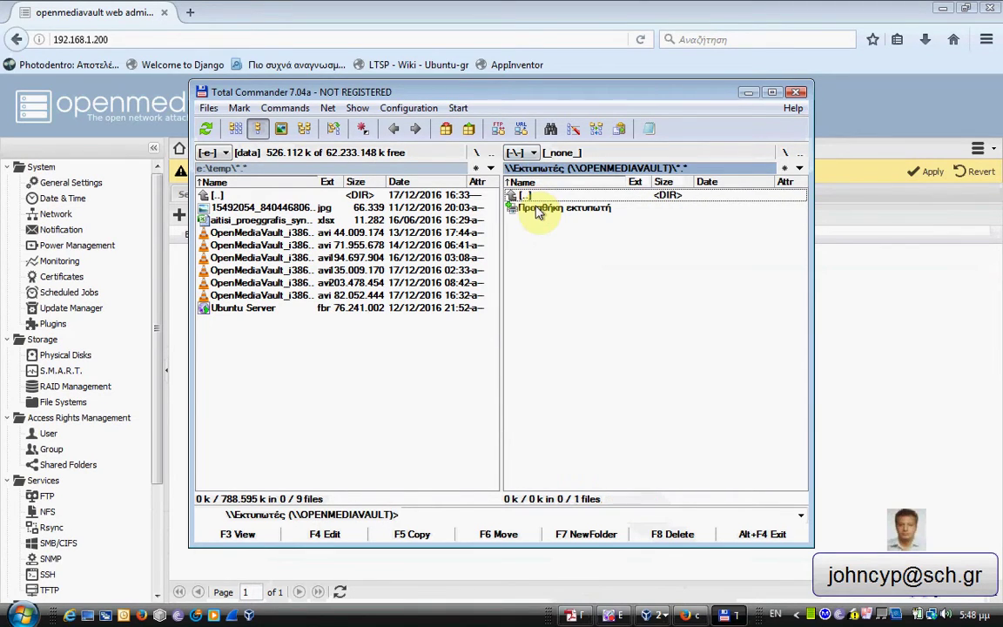
click(535, 211)
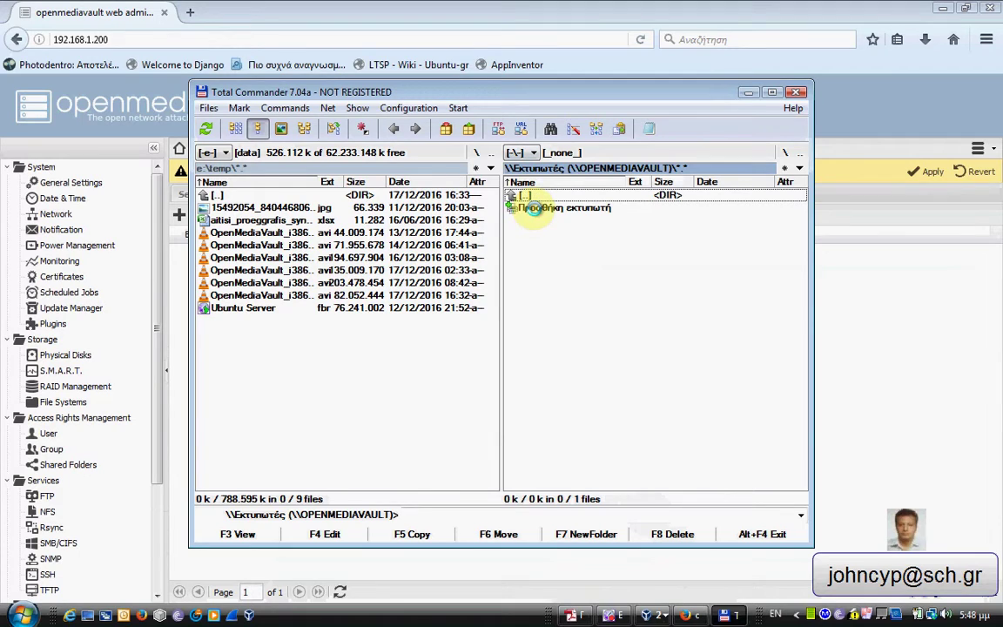
double_click(523, 195)
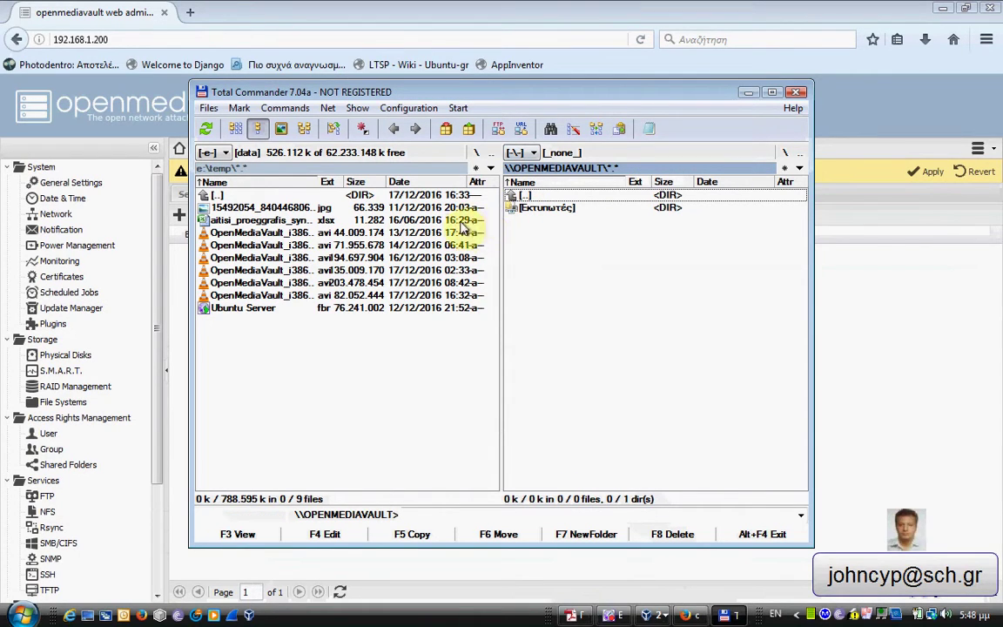
Try copying the JPEG image from e:\temp to the server with F5, and dismiss the error.
click(330, 209)
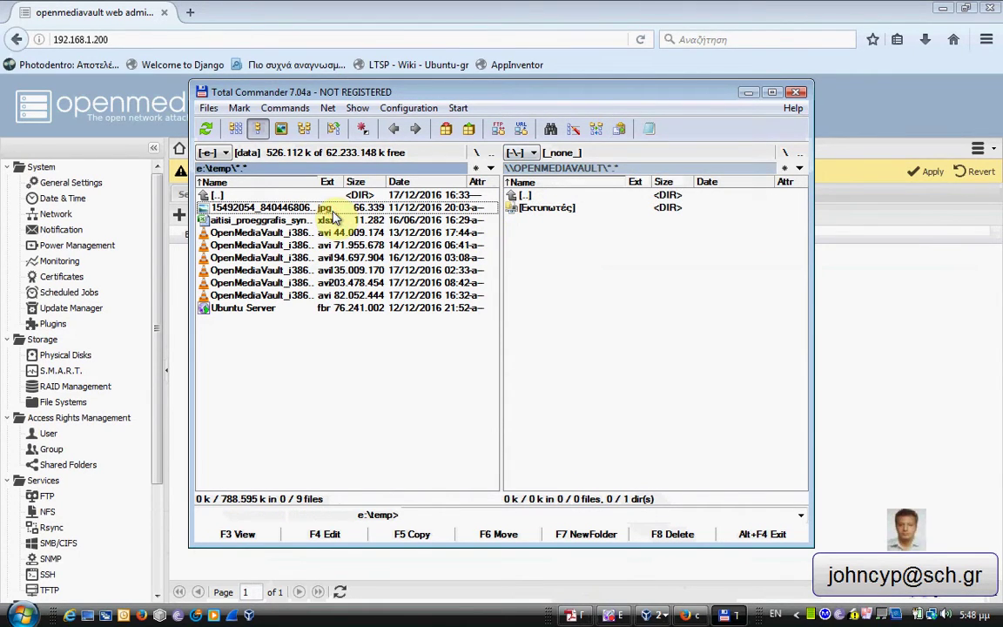
key(F5)
key(Return)
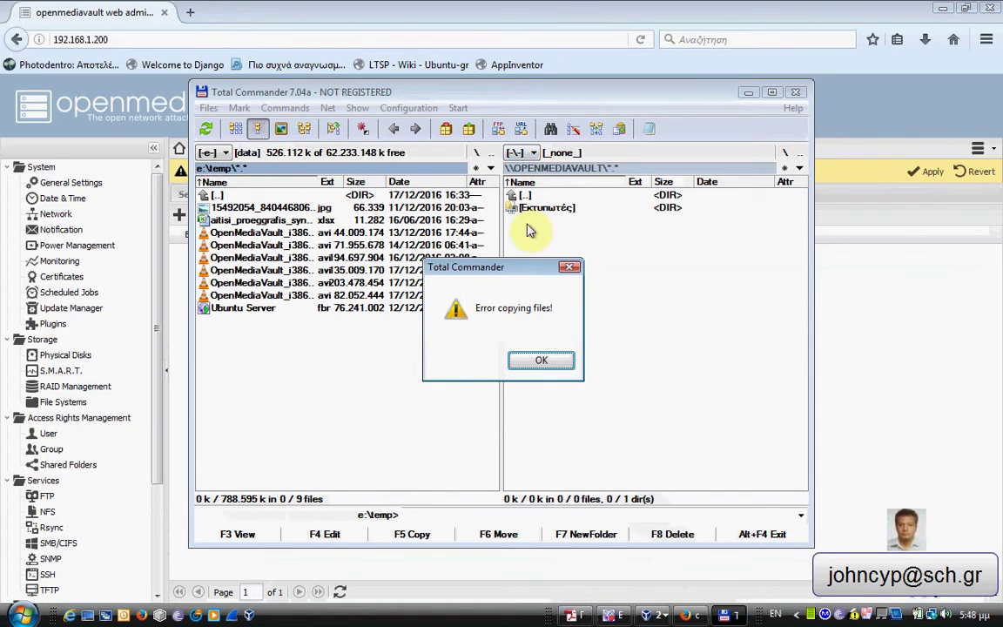
click(539, 360)
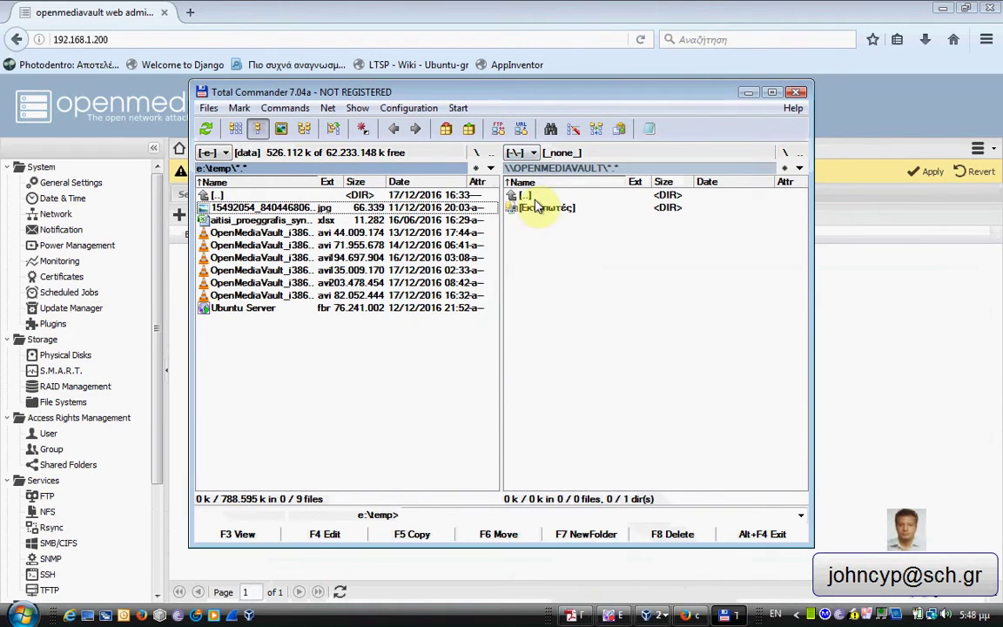
Refresh the network listing and reopen OPENMEDIAVAULT, which still shows only the printers folder.
double_click(533, 196)
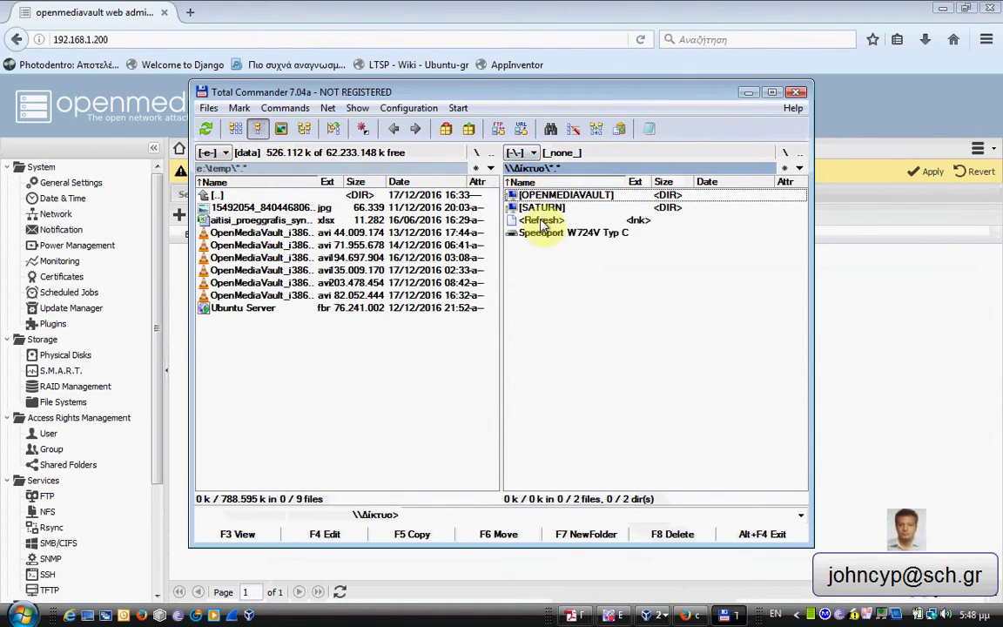
click(547, 222)
double_click(547, 222)
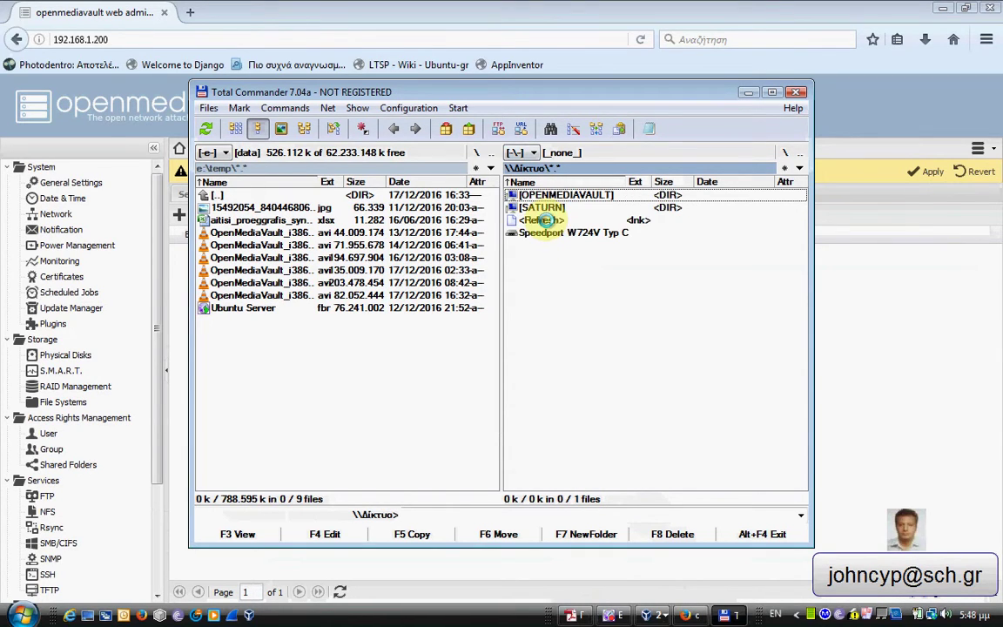
double_click(552, 193)
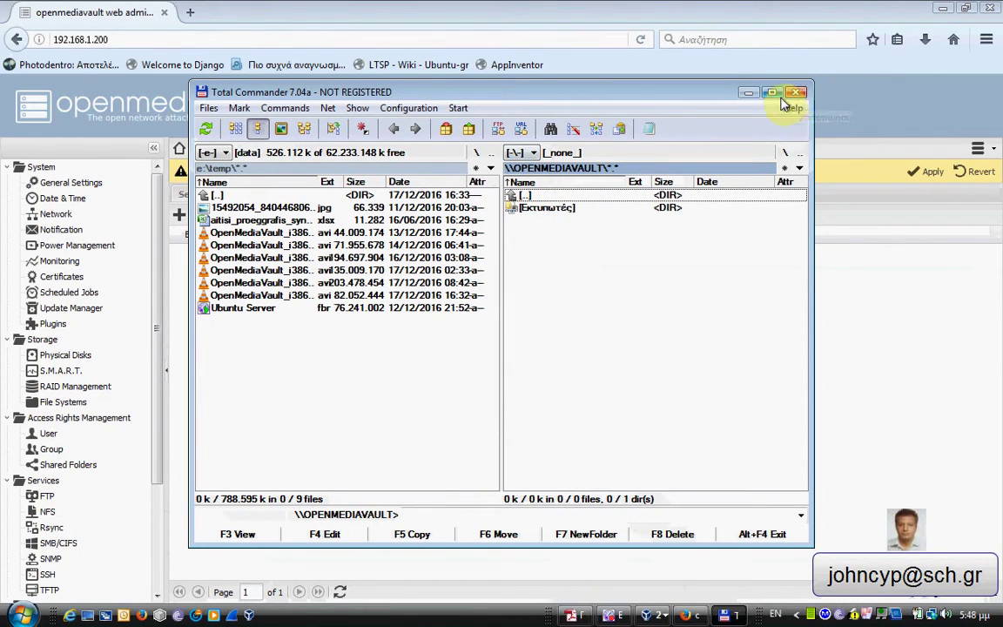
Minimize Total Commander and apply the pending test share changes, including the user's Read/Write privilege.
click(749, 92)
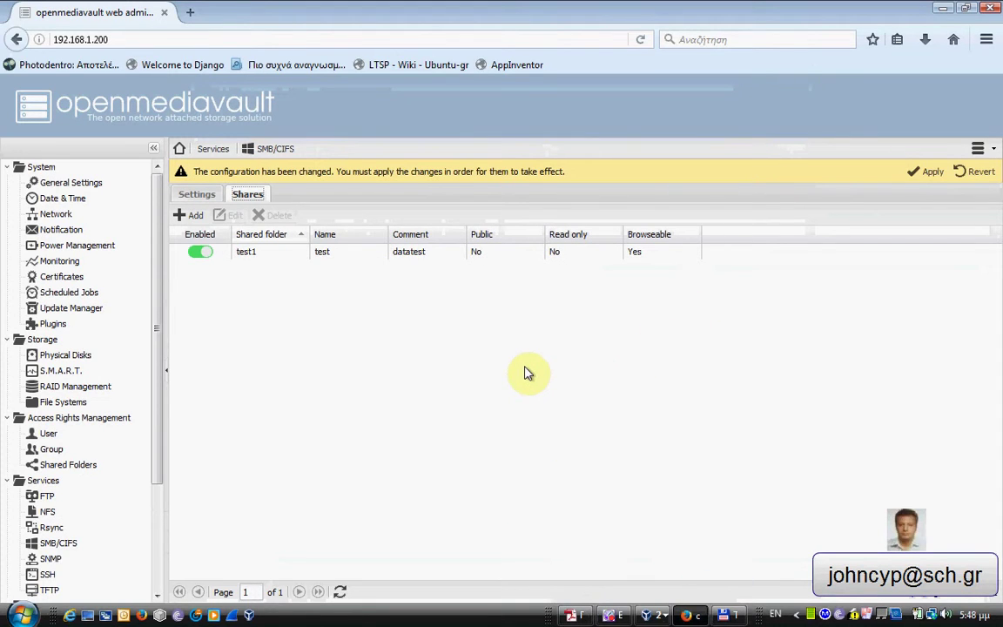
click(274, 254)
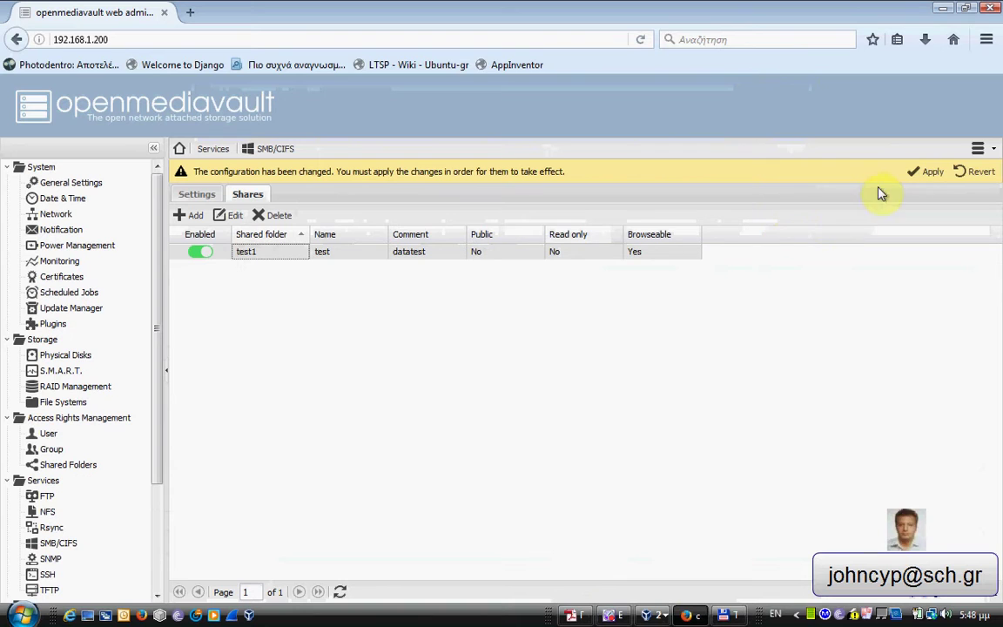
click(925, 171)
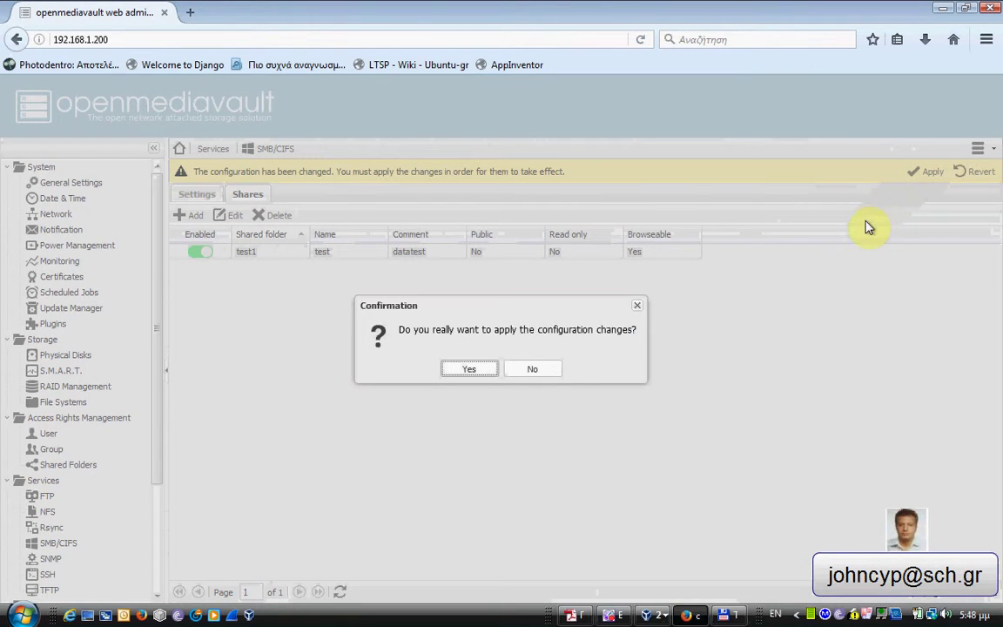
click(455, 370)
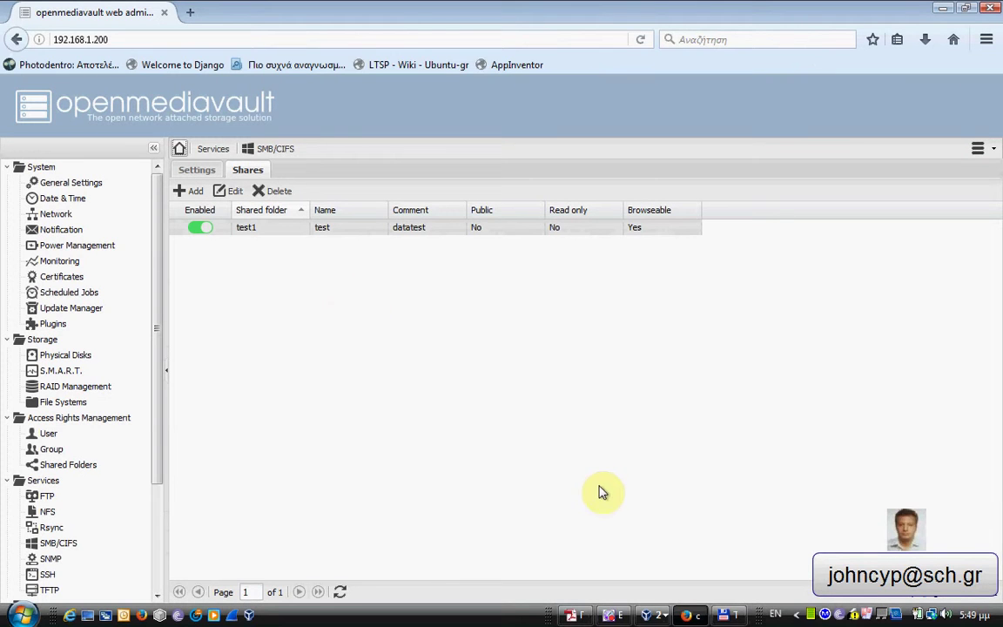
Drag the JPEG image from e:\temp into \\OPENMEDIAVAULT\test, then close Total Commander.
click(732, 617)
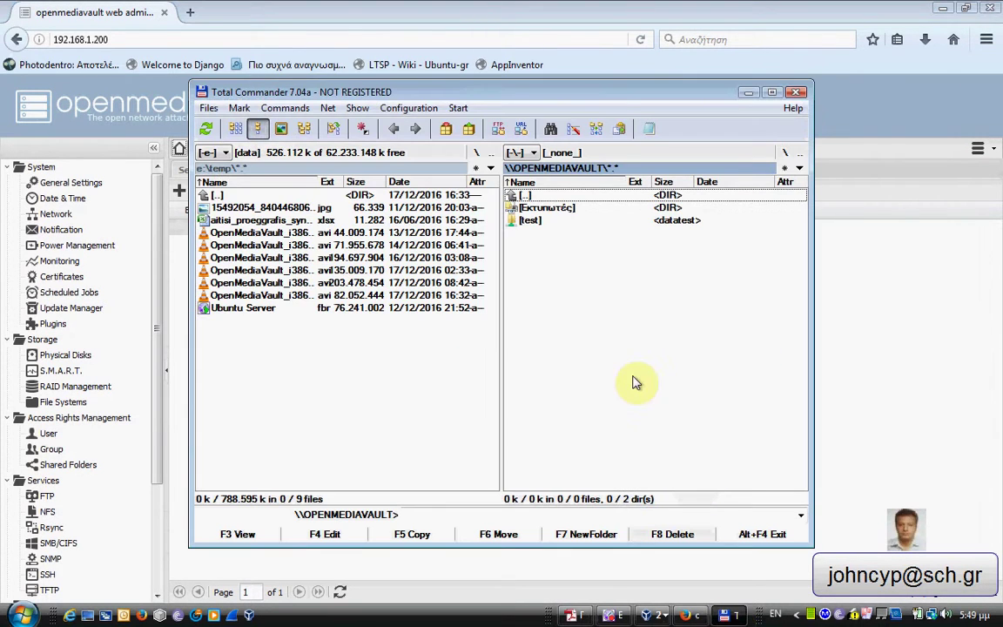
double_click(531, 221)
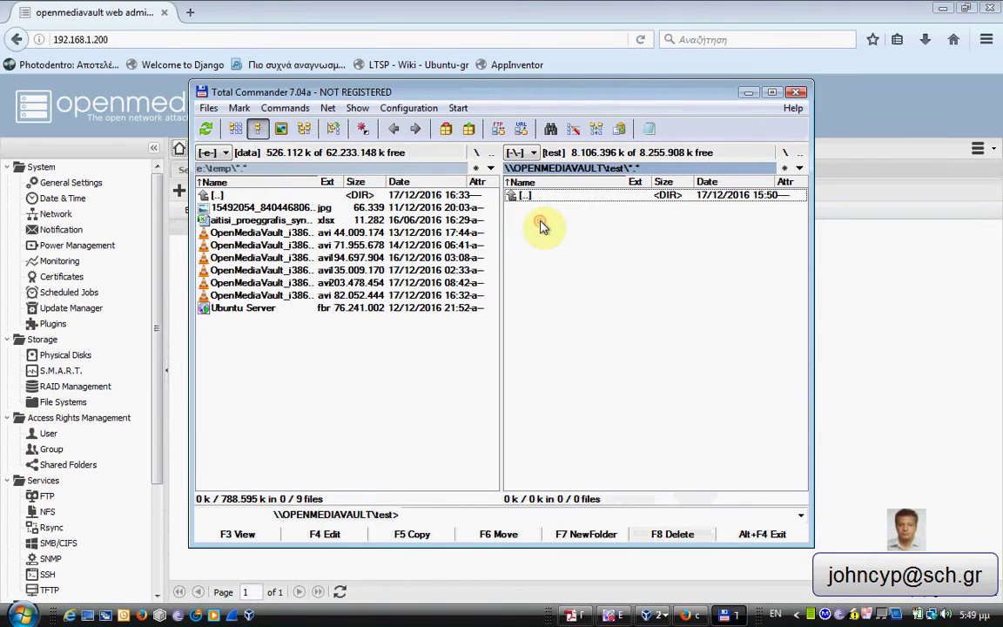
click(294, 209)
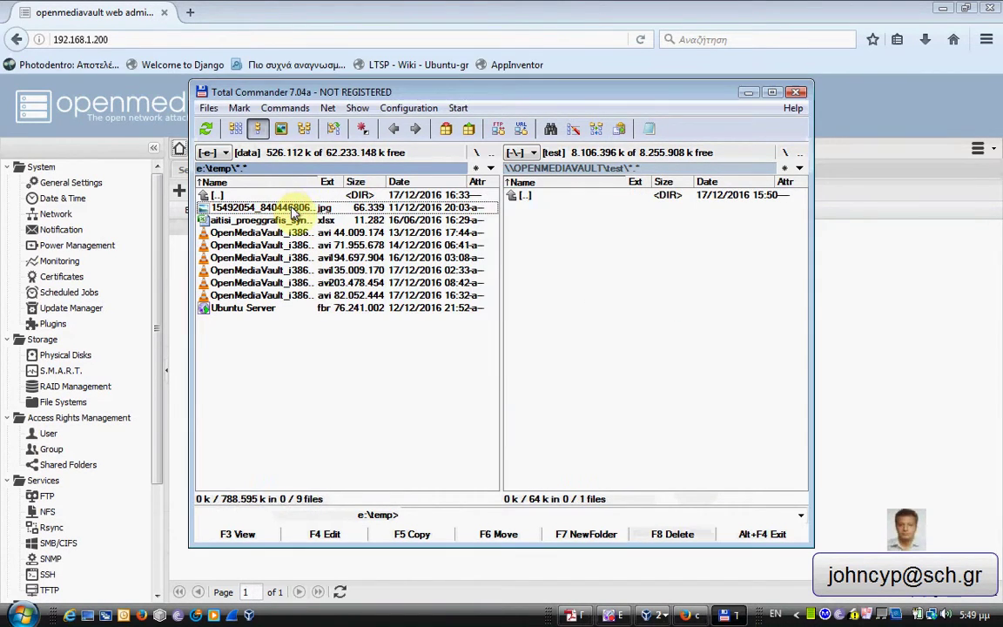
drag(295, 212, 548, 235)
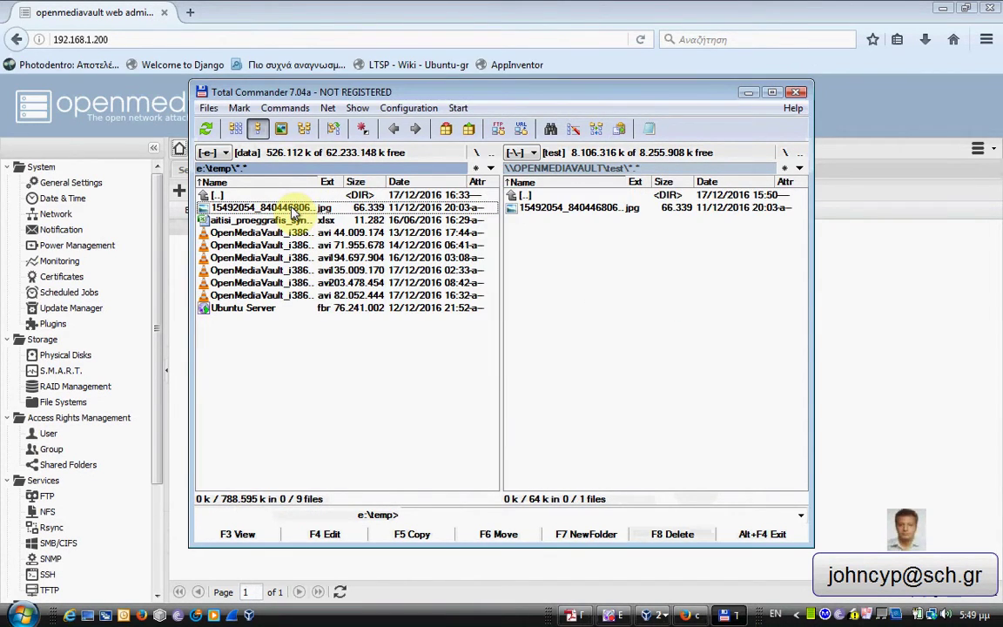
click(795, 93)
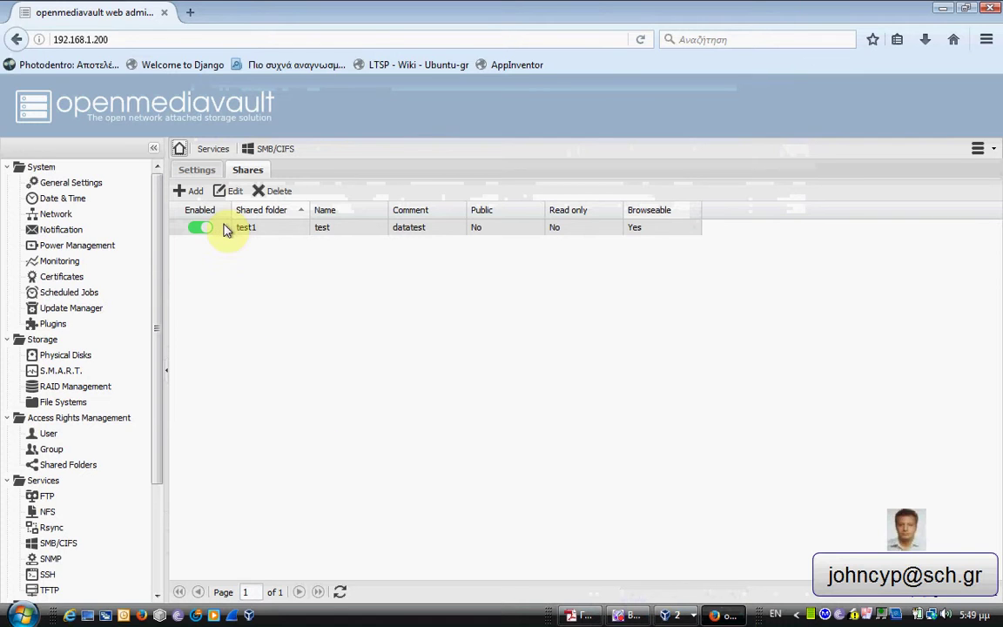
Open Network in a maximized Explorer window and browse to \\OPENMEDIAVAULT\test.
click(22, 616)
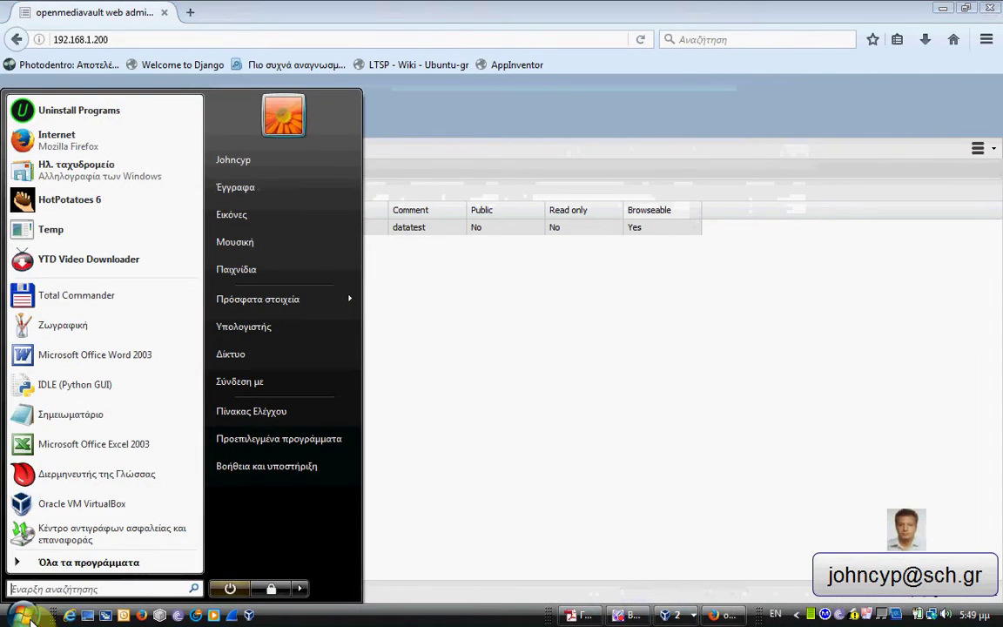
click(268, 363)
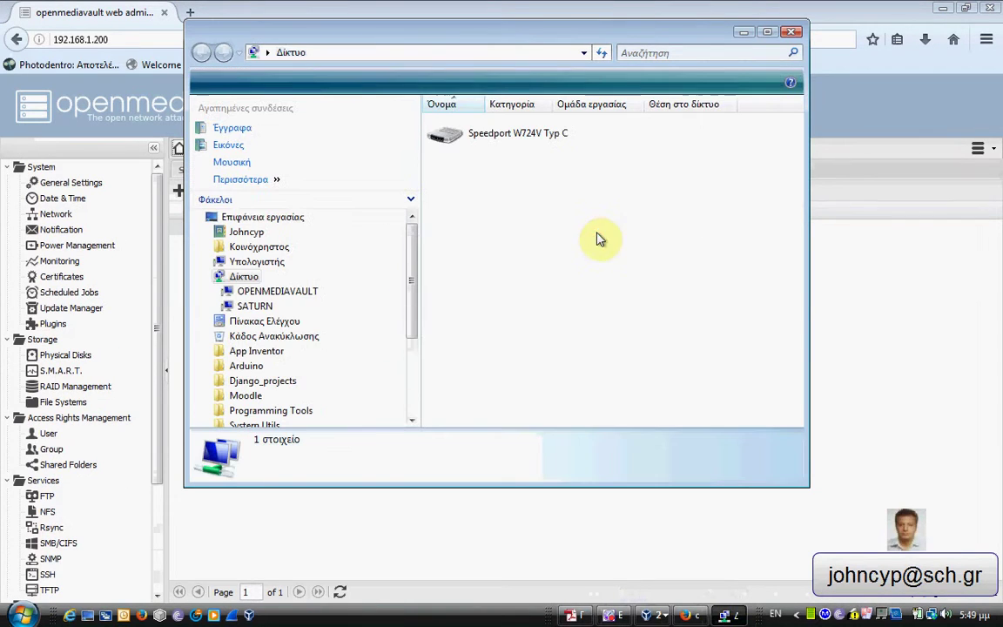
click(769, 35)
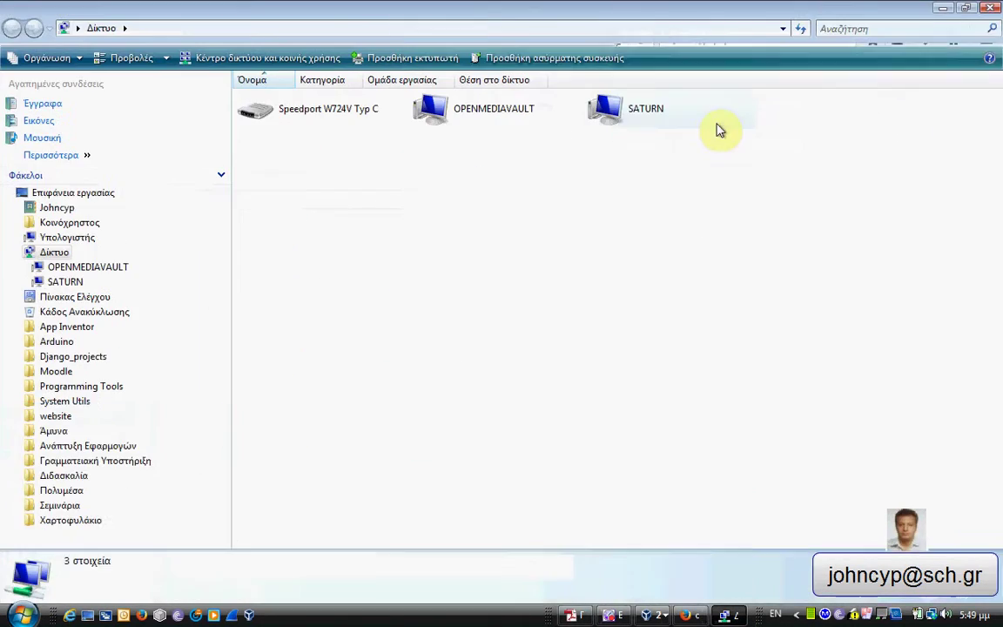
double_click(462, 121)
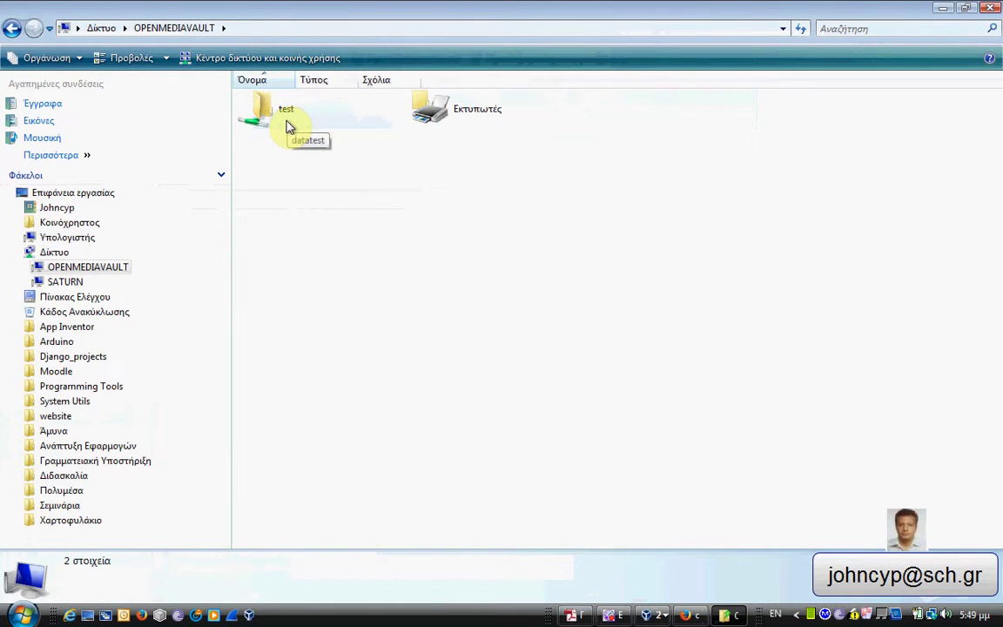
double_click(288, 120)
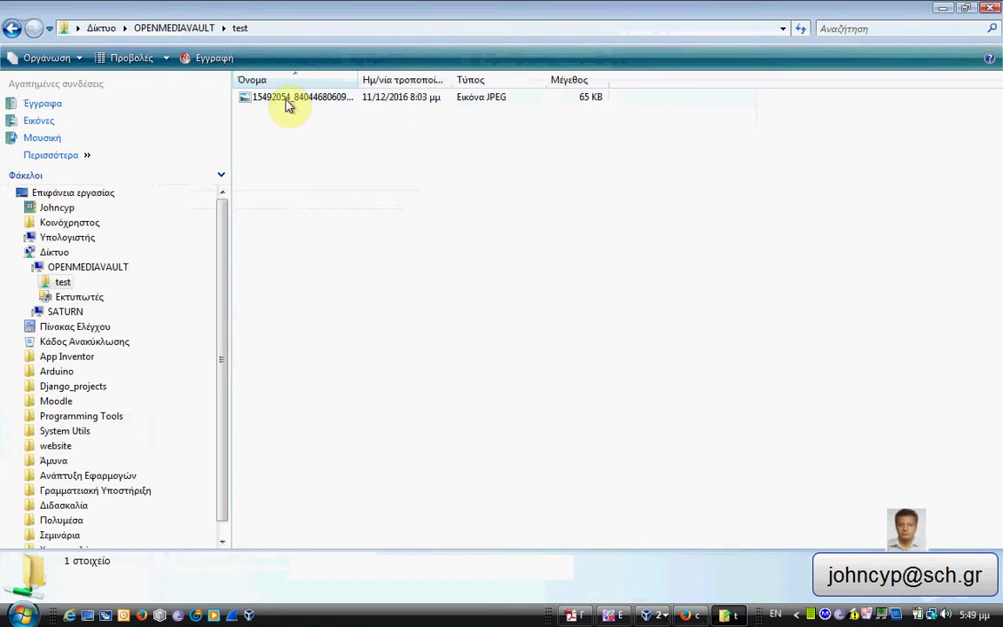
Permanently delete the JPEG image from the test share and close Explorer.
double_click(284, 98)
right_click(285, 98)
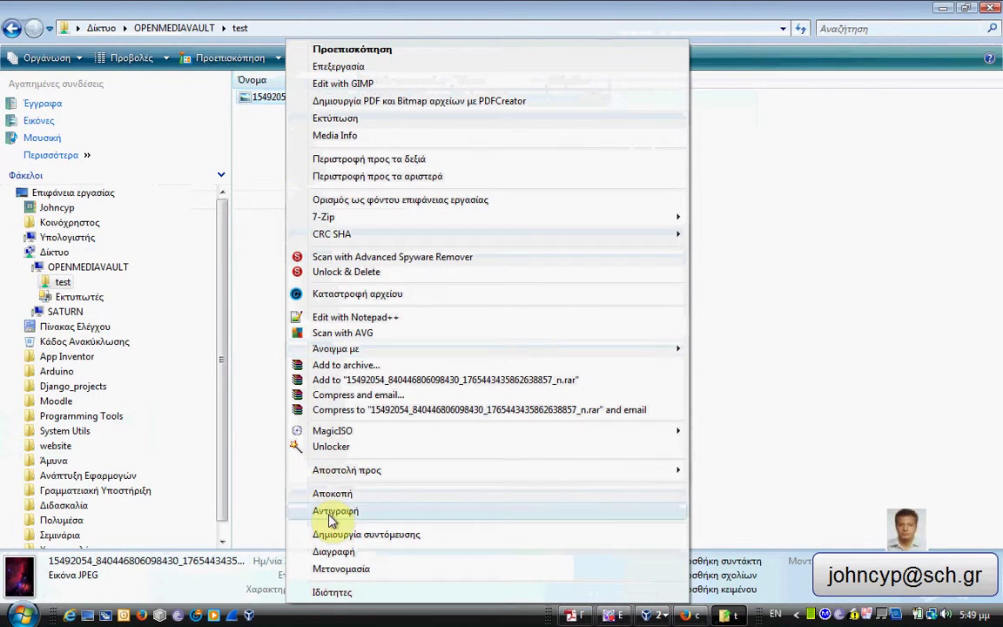
click(333, 554)
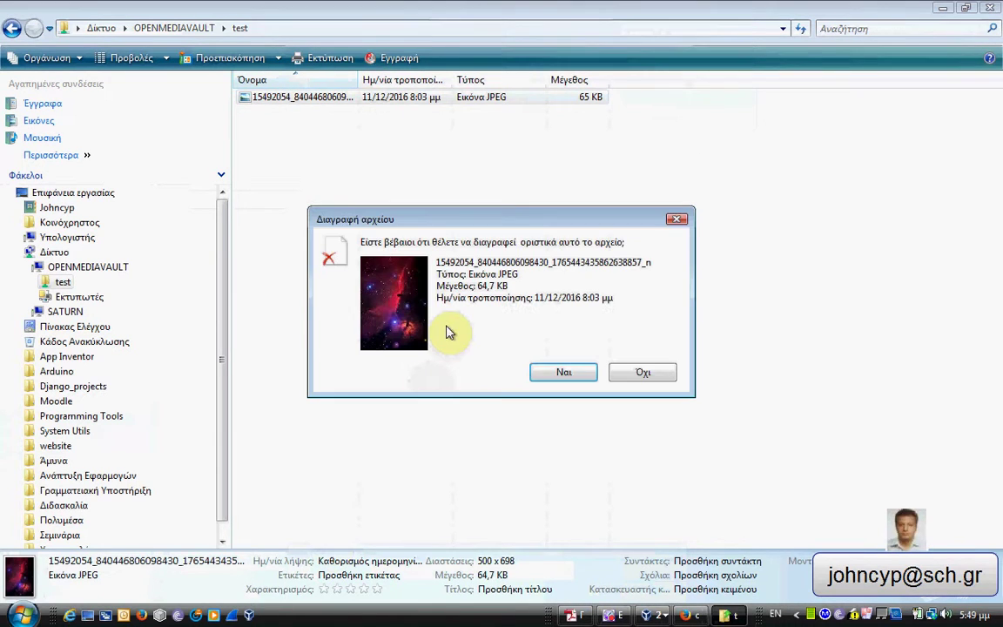
click(541, 374)
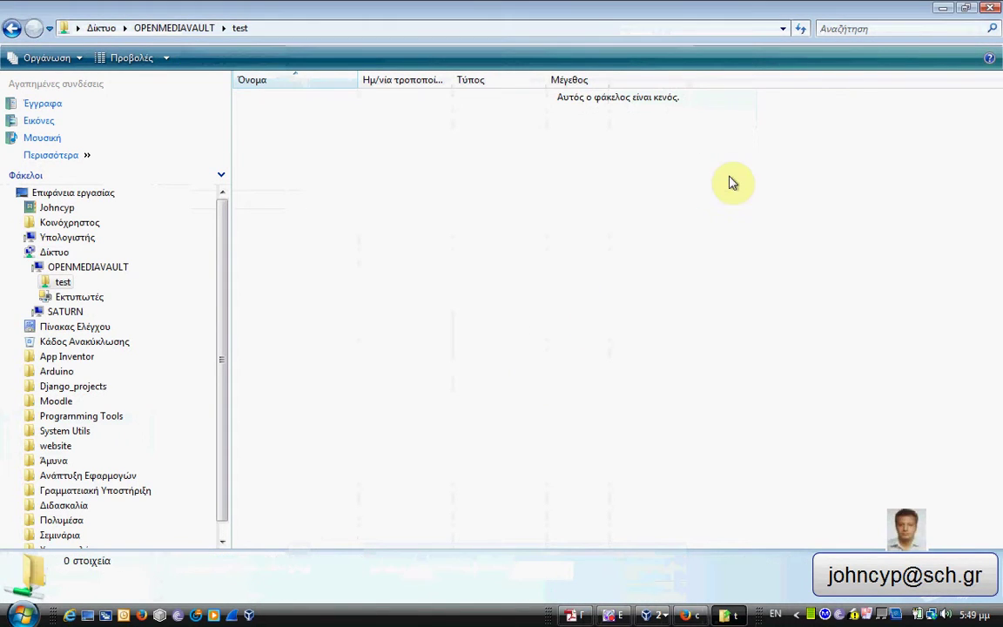
click(988, 10)
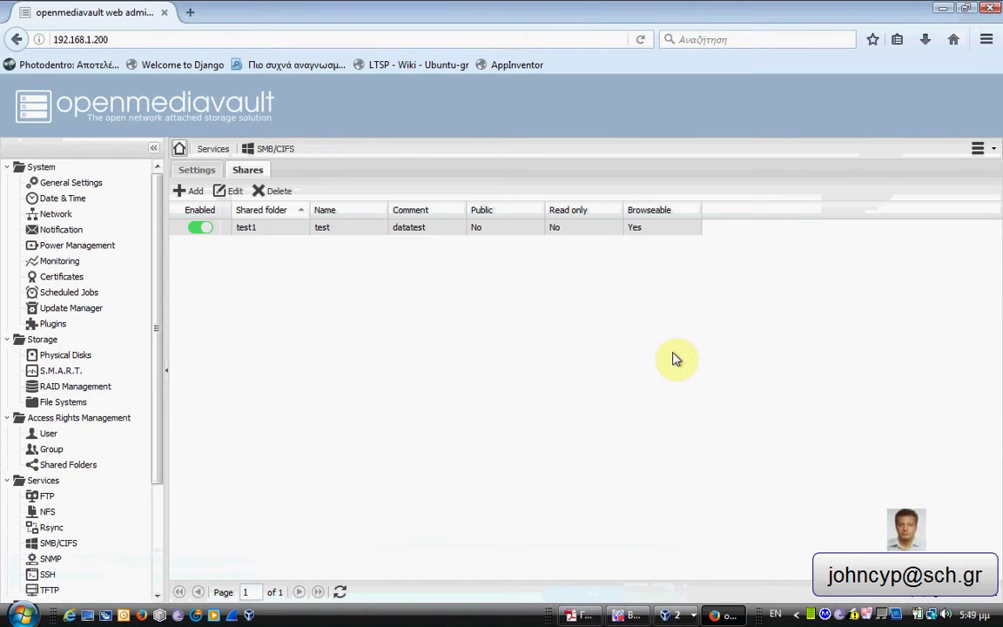